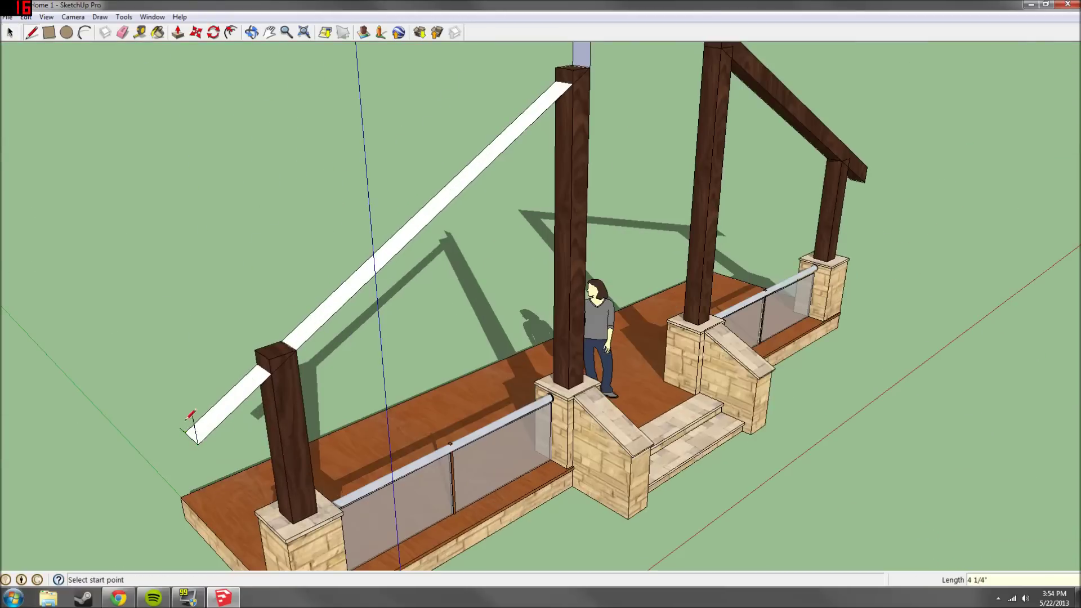
- Orbit down to eye level to inspect the new dark-wood rafter on the post
middle_click_drag(479, 115, 537, 98)
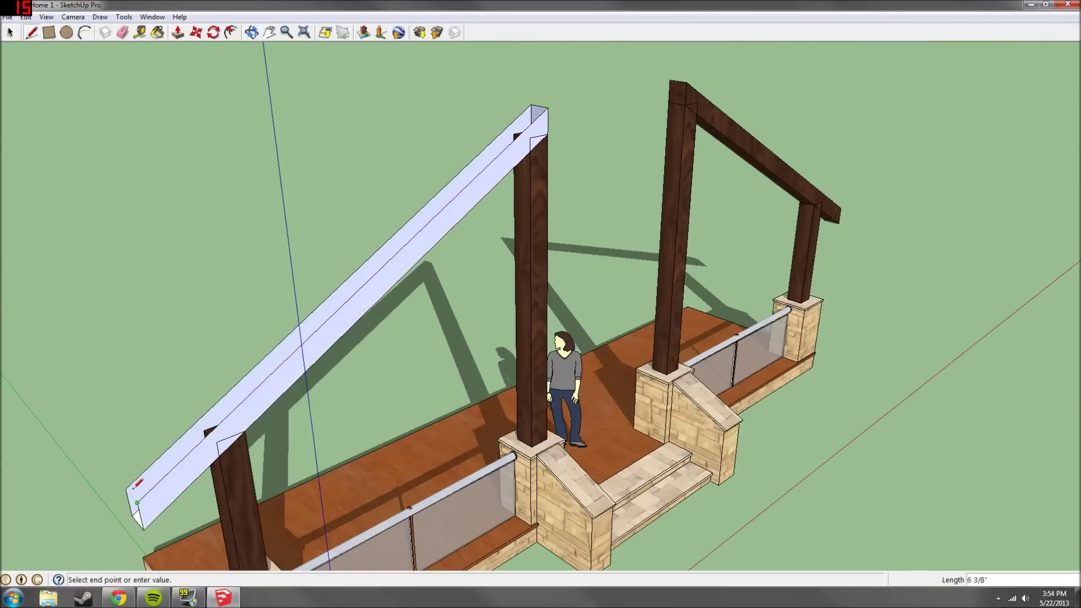
mouse_move(138, 484)
middle_mouse_down()
mouse_move(483, 238)
mouse_move(516, 239)
middle_mouse_up()
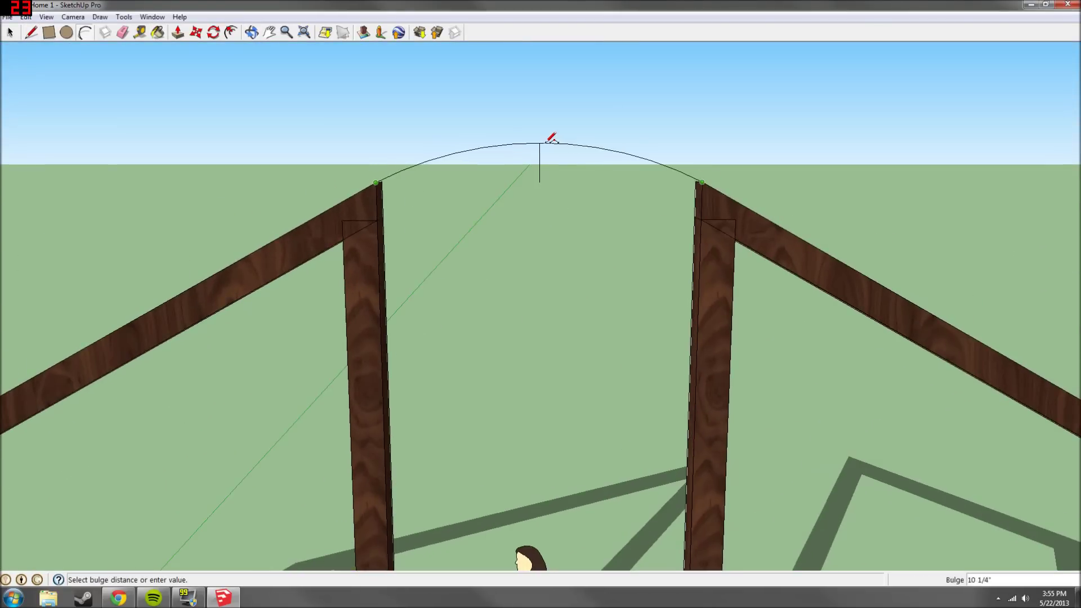
- Draw edges from the left and right rafter tops up to the gable apex
left_click(551, 168)
mouse_move(550, 168)
middle_mouse_down()
mouse_move(794, 205)
mouse_move(403, 194)
mouse_move(525, 121)
middle_mouse_up()
left_click(368, 197)
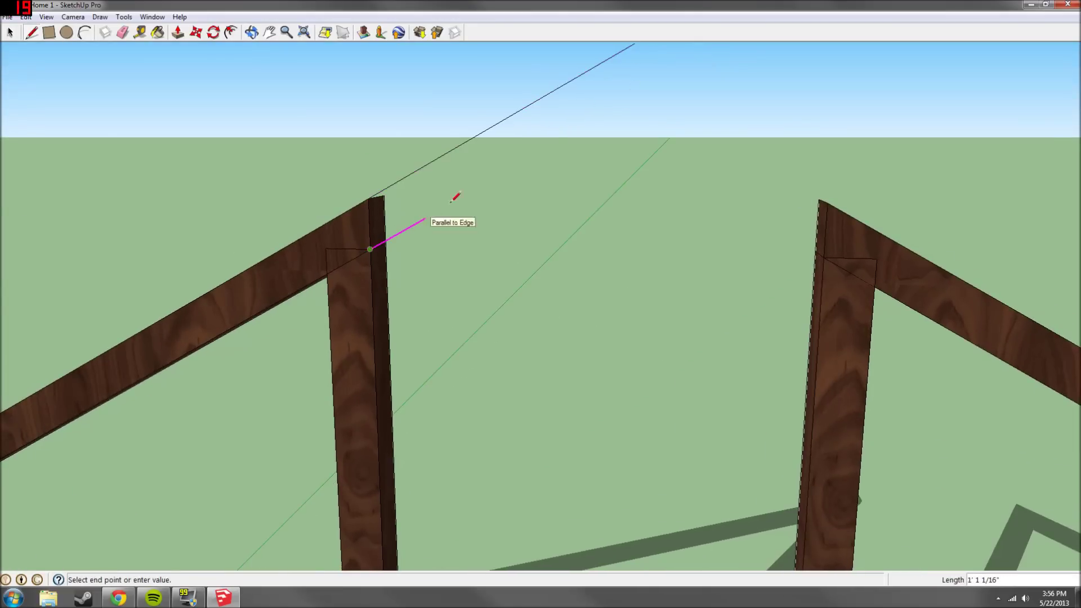
left_click(591, 69)
middle_click_drag(591, 68, 586, 52)
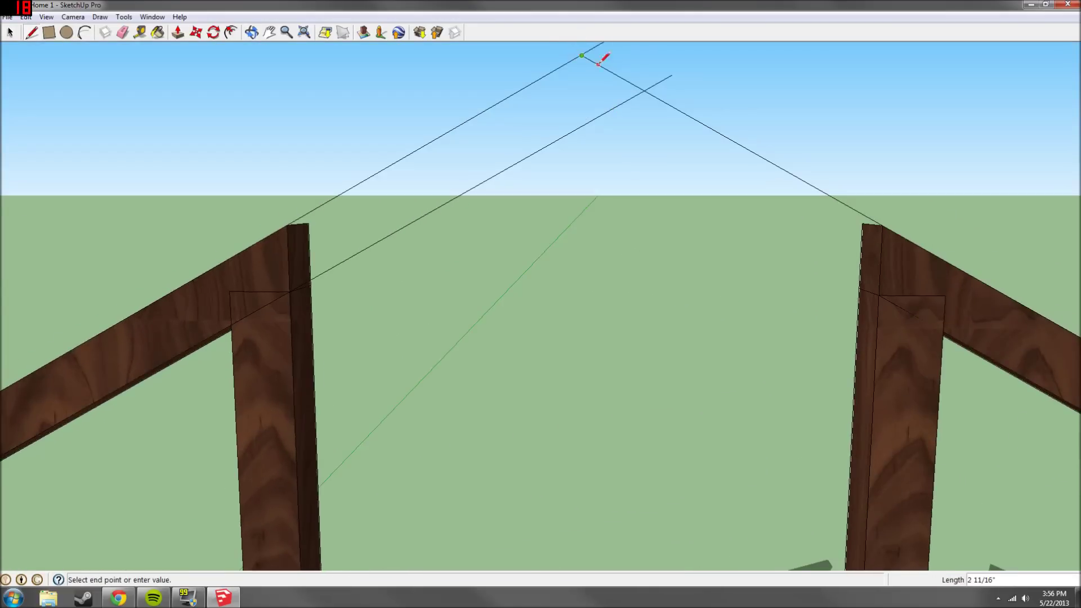
left_click(877, 226)
middle_click_drag(878, 225, 827, 184)
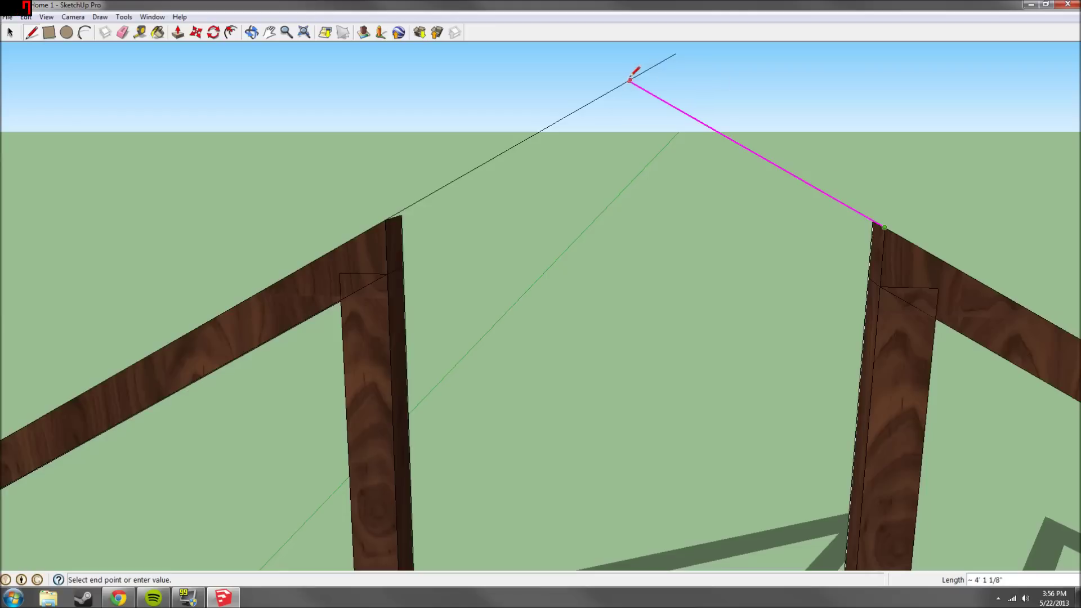
left_click(647, 91)
middle_click_drag(647, 91, 648, 67)
- Delete the stray apex edges and the extra triangle face, redrawing the left rafter-top line
key("space")
scroll(651, 92, "up", 3)
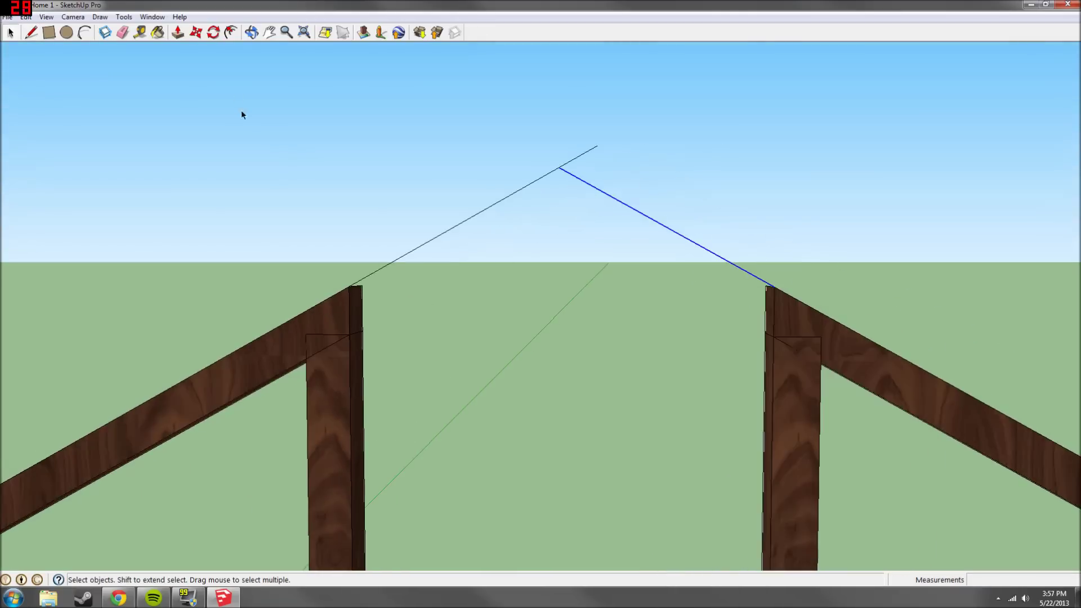
key("Delete")
scroll(608, 331, "down", 5)
key("l")
scroll(563, 282, "up", 5)
left_click(341, 206)
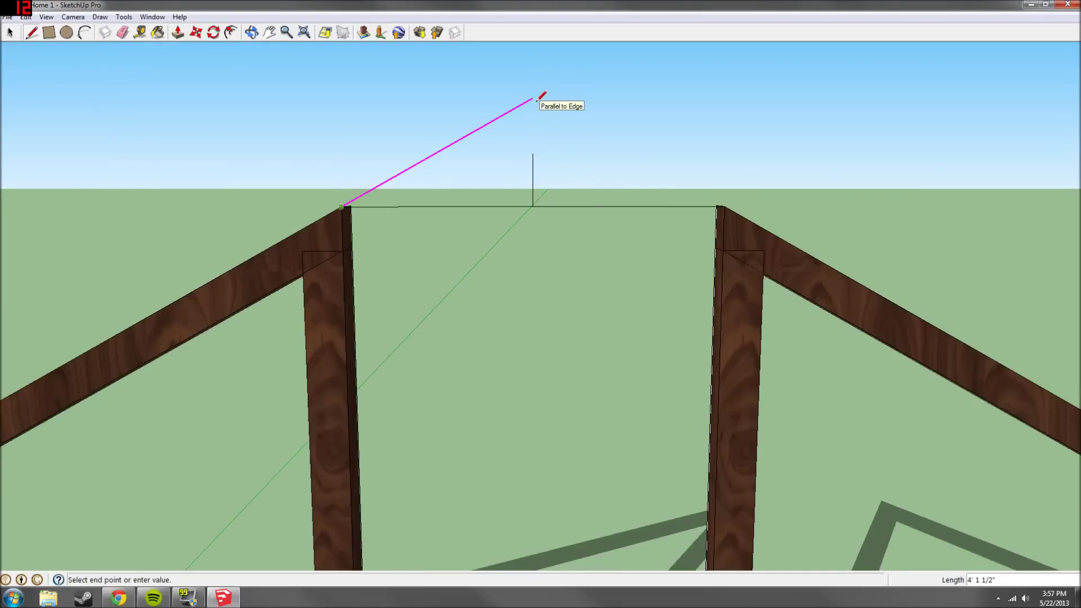
left_click(570, 115)
scroll(732, 169, "down", 3)
scroll(835, 203, "up", 5)
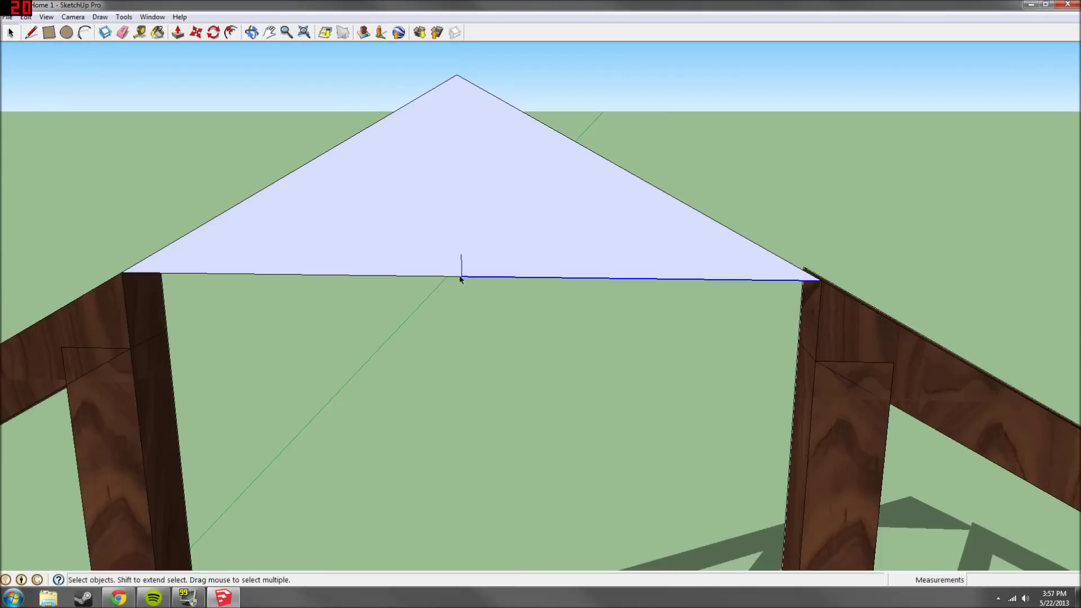
key("Delete")
scroll(487, 271, "down", 5)
- Close the peak outline into a face and check it around the roof frame
key("l")
scroll(167, 233, "up", 5)
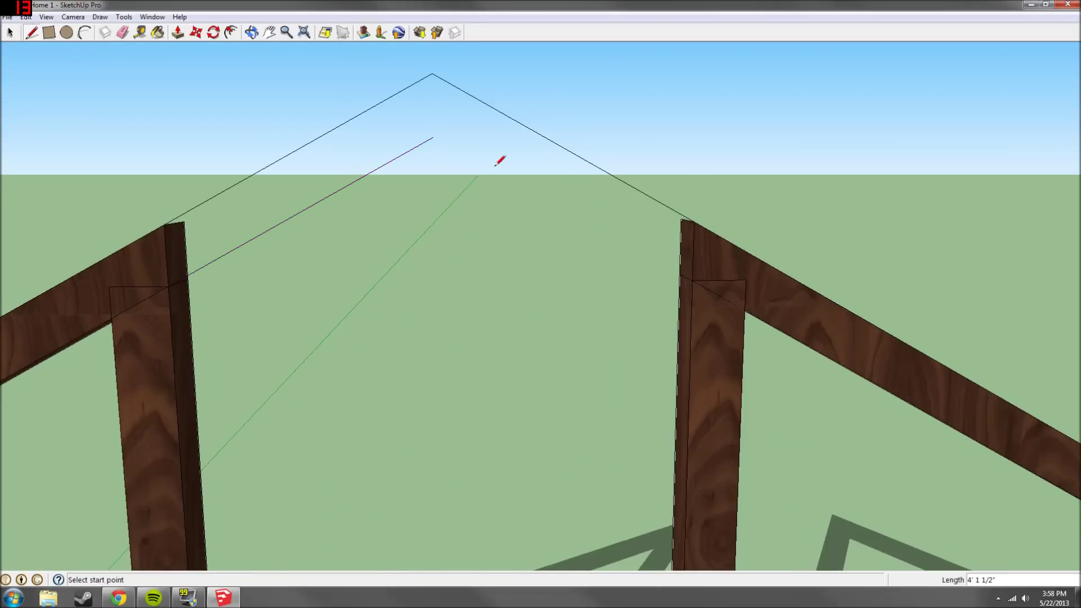
left_click(692, 280)
scroll(552, 222, "down", 3)
middle_click_drag(553, 222, 375, 210)
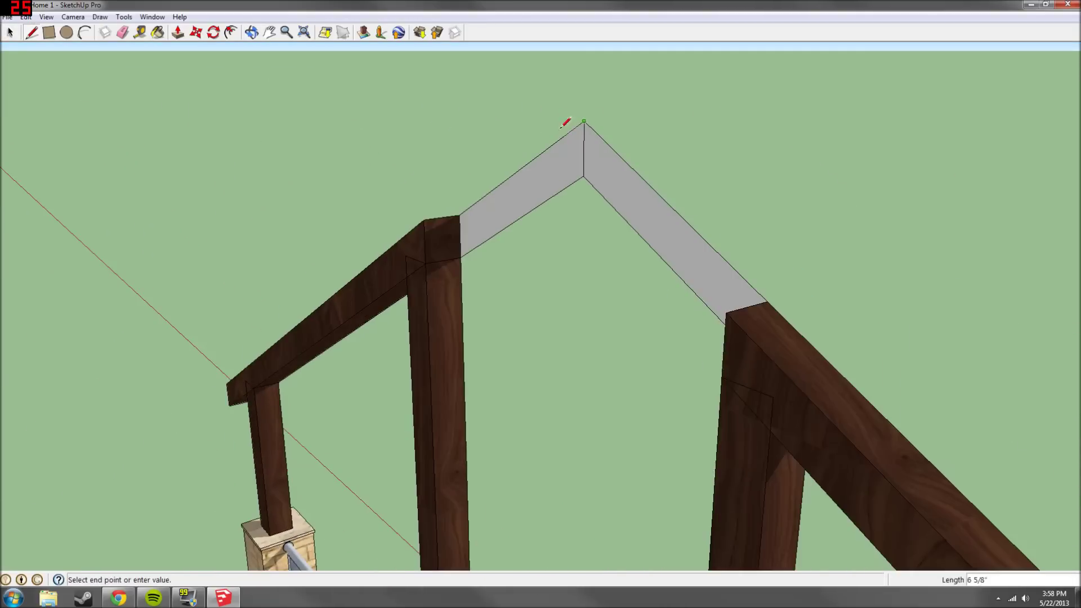
scroll(373, 243, "up", 3)
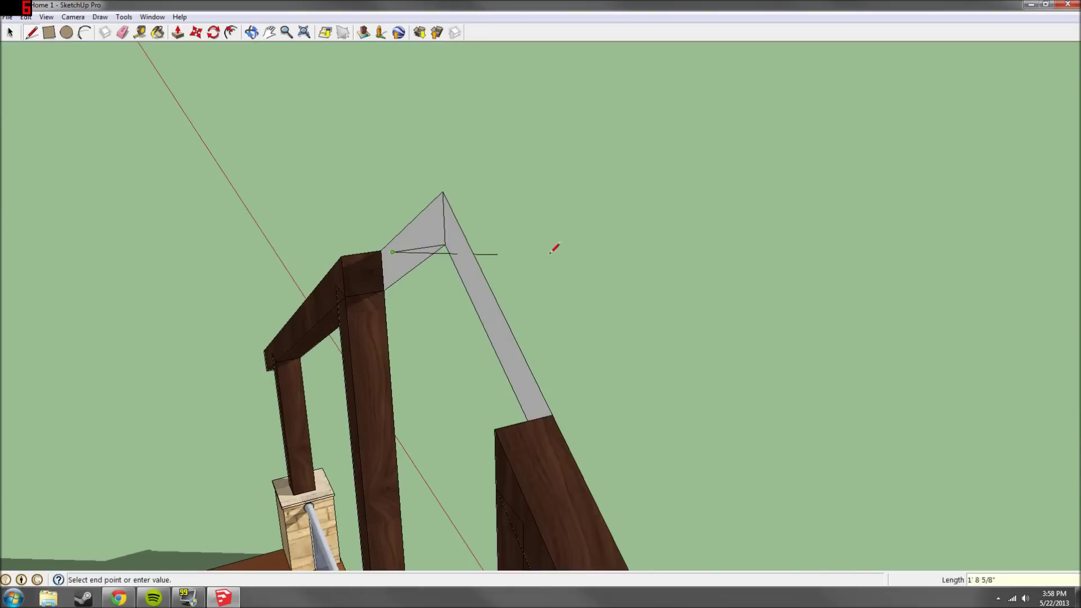
mouse_move(554, 248)
middle_mouse_down()
mouse_move(581, 332)
mouse_move(801, 273)
middle_mouse_up()
- Paint the grey peak section with Dark Wood
scroll(647, 283, "up", 3)
key("b")
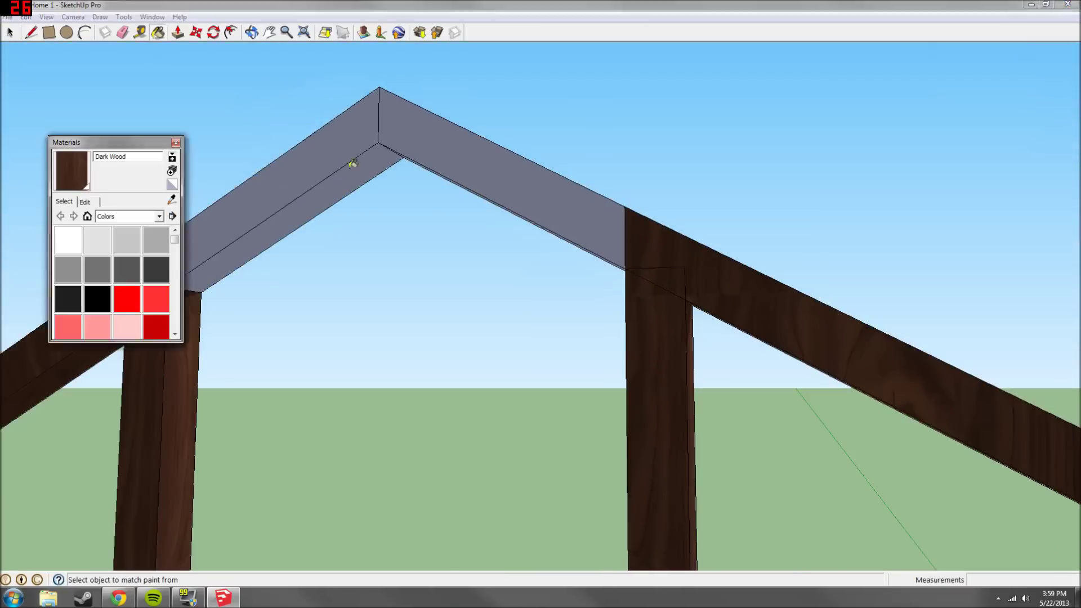
middle_click_drag(353, 164, 435, 174)
left_click(434, 174)
scroll(767, 181, "down", 5)
scroll(564, 205, "up", 5)
key("space")
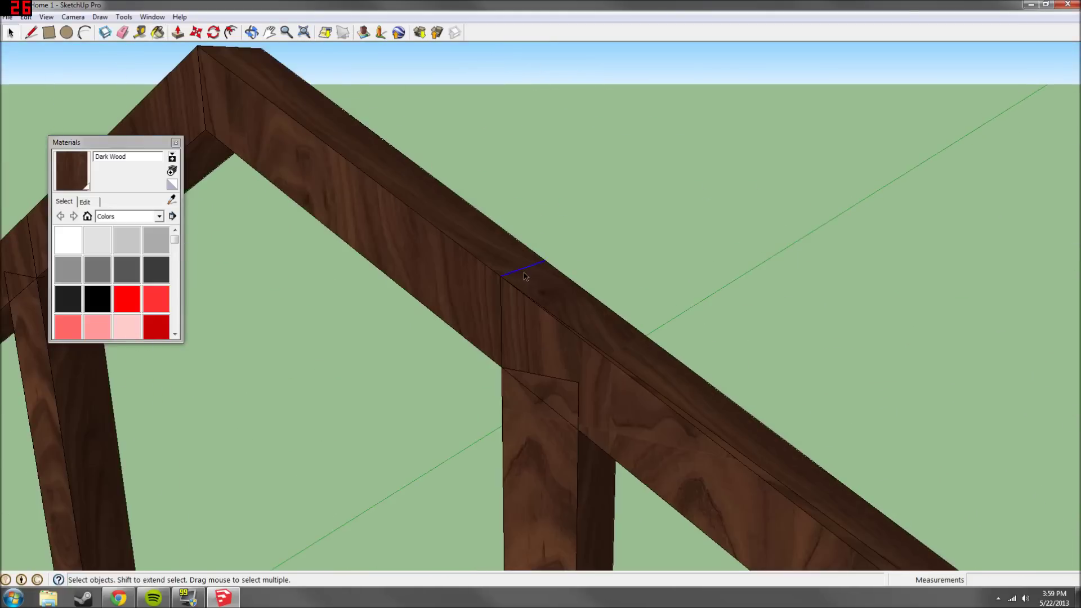
- Orbit beneath and around the roof beams to inspect the painted apex
scroll(524, 276, "down", 5)
scroll(432, 188, "up", 5)
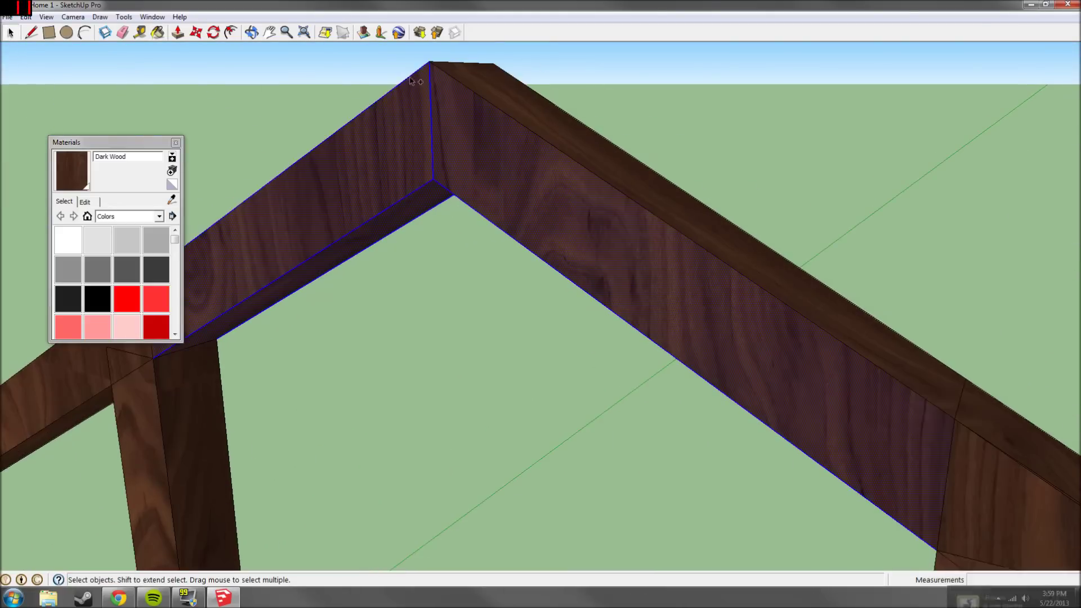
scroll(416, 82, "down", 3)
mouse_move(580, 121)
middle_mouse_down()
mouse_move(509, 214)
mouse_move(765, 406)
mouse_move(538, 335)
mouse_move(214, 208)
middle_mouse_up()
mouse_move(297, 300)
middle_mouse_down()
mouse_move(618, 212)
mouse_move(835, 203)
mouse_move(565, 246)
mouse_move(730, 259)
mouse_move(719, 164)
middle_mouse_up()
scroll(729, 259, "down", 5)
scroll(719, 164, "up", 5)
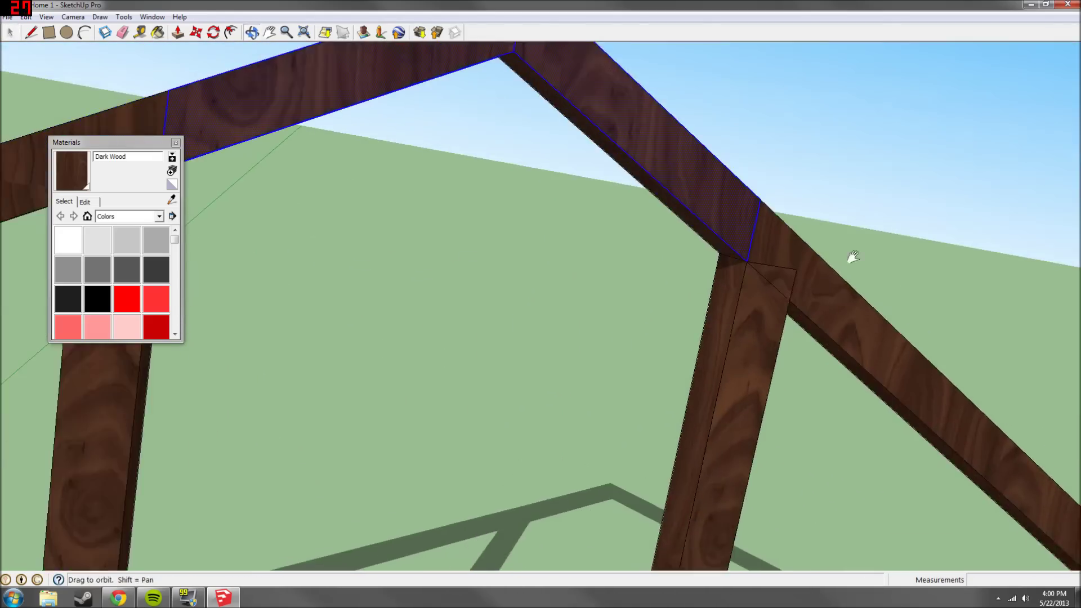
mouse_move(852, 259)
middle_mouse_down()
mouse_move(589, 195)
mouse_move(550, 234)
mouse_move(888, 229)
mouse_move(592, 358)
mouse_move(514, 299)
mouse_move(657, 246)
middle_mouse_up()
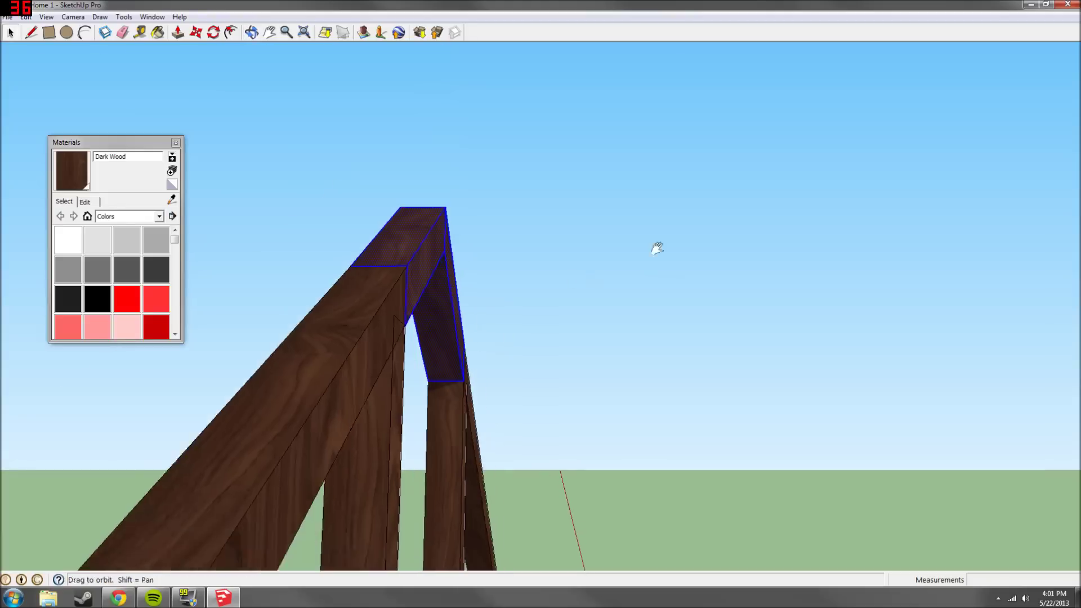
scroll(428, 258, "down", 4)
scroll(428, 258, "down", 2)
scroll(428, 259, "up", 3)
- Turn the gable rafter into a 'Roof Arch' component
scroll(405, 242, "up", 2)
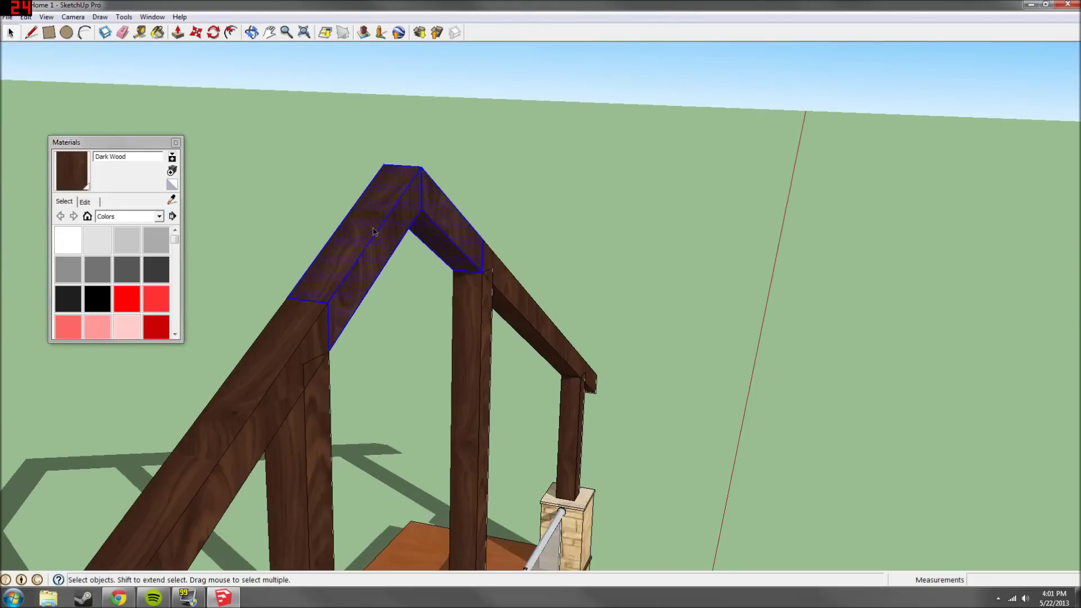
right_click(374, 230)
left_click(434, 317)
left_click(601, 367)
- Pick Roof Arch from the Components panel to place a copy
left_click(72, 17)
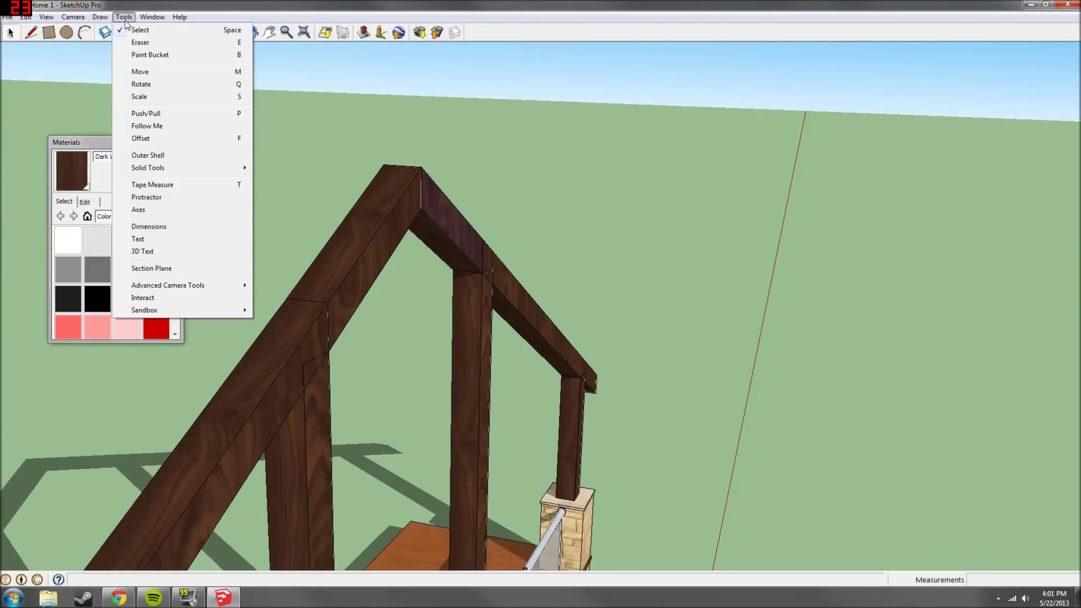
left_click(175, 71)
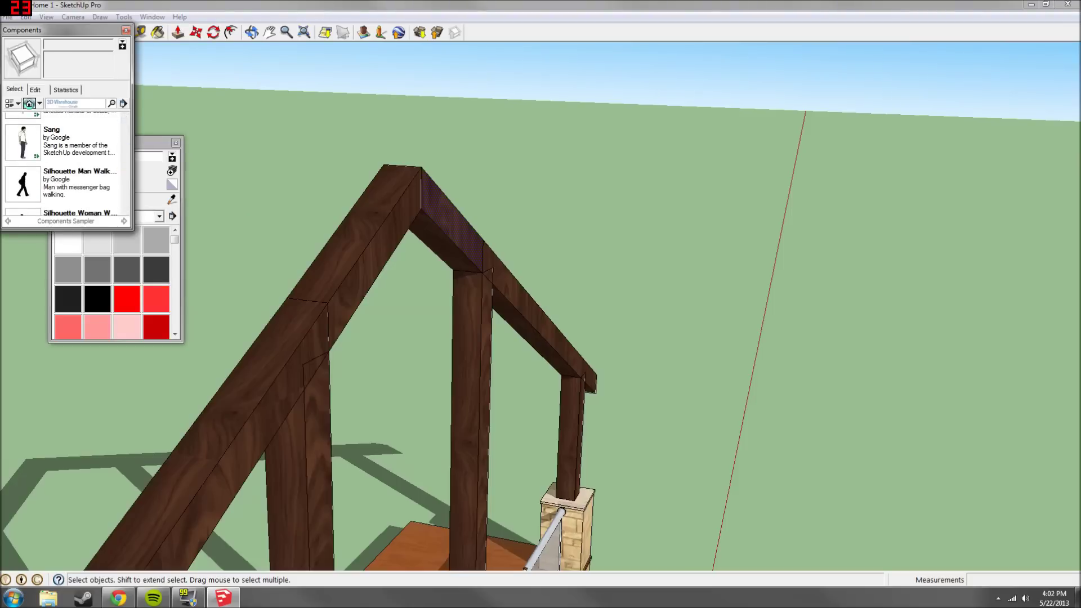
left_click(79, 148)
scroll(519, 278, "down", 2)
scroll(519, 277, "down", 3)
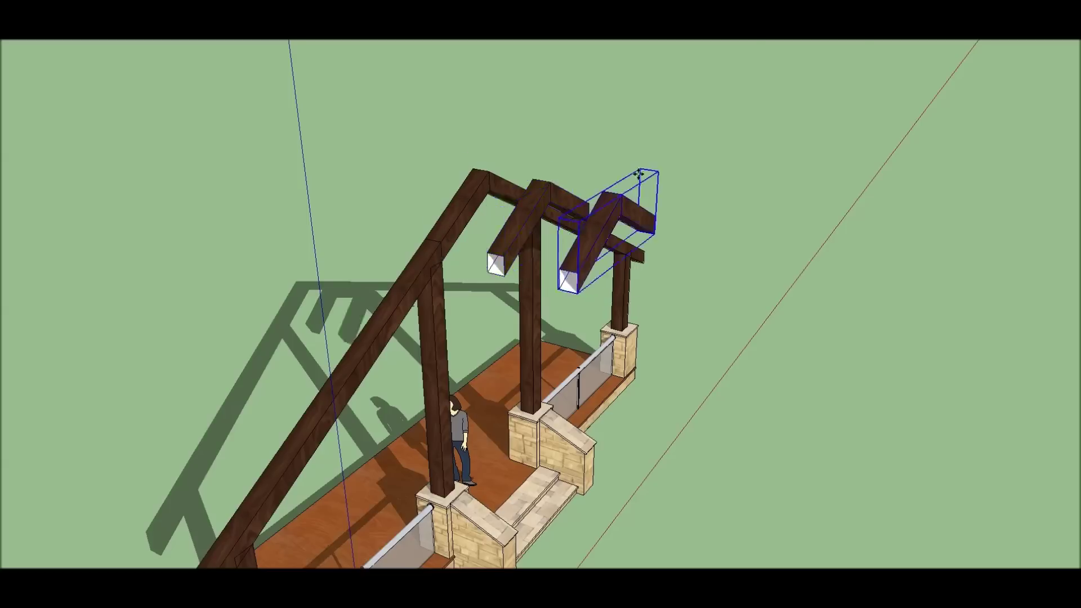
mouse_move(638, 174)
middle_mouse_down()
mouse_move(653, 311)
mouse_move(789, 316)
mouse_move(633, 116)
mouse_move(666, 145)
mouse_move(771, 191)
mouse_move(664, 260)
mouse_move(148, 117)
middle_mouse_up()
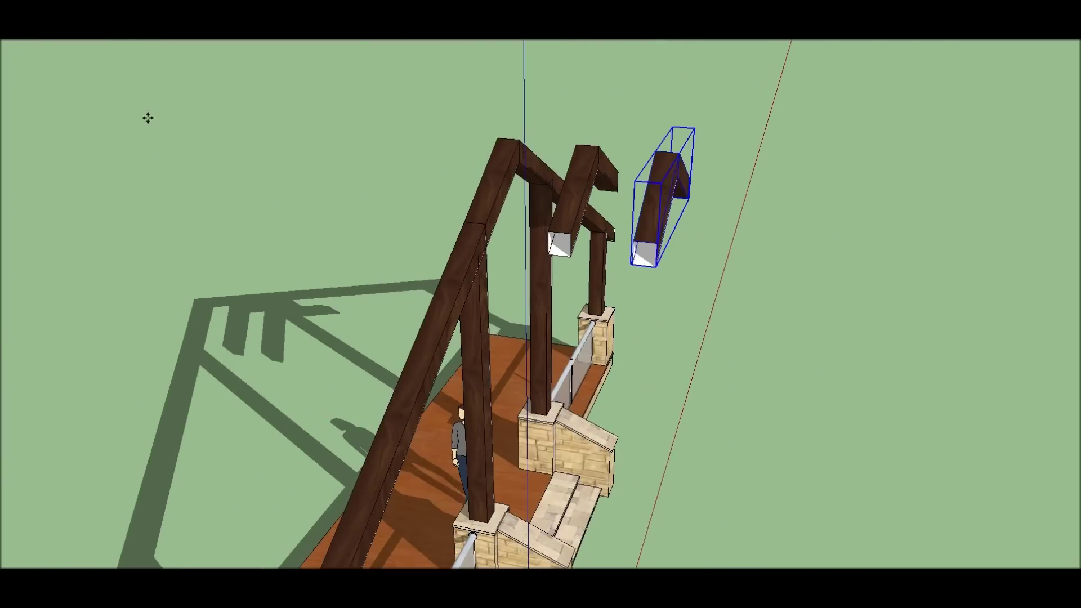
middle_click_drag(838, 213, 333, 378)
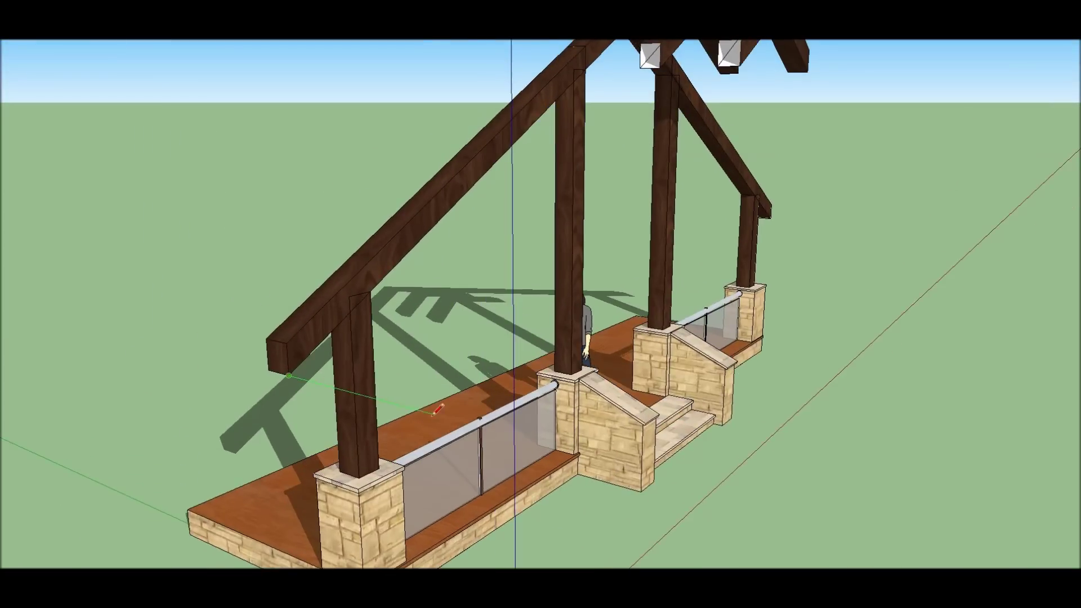
middle_click_drag(434, 413, 632, 67)
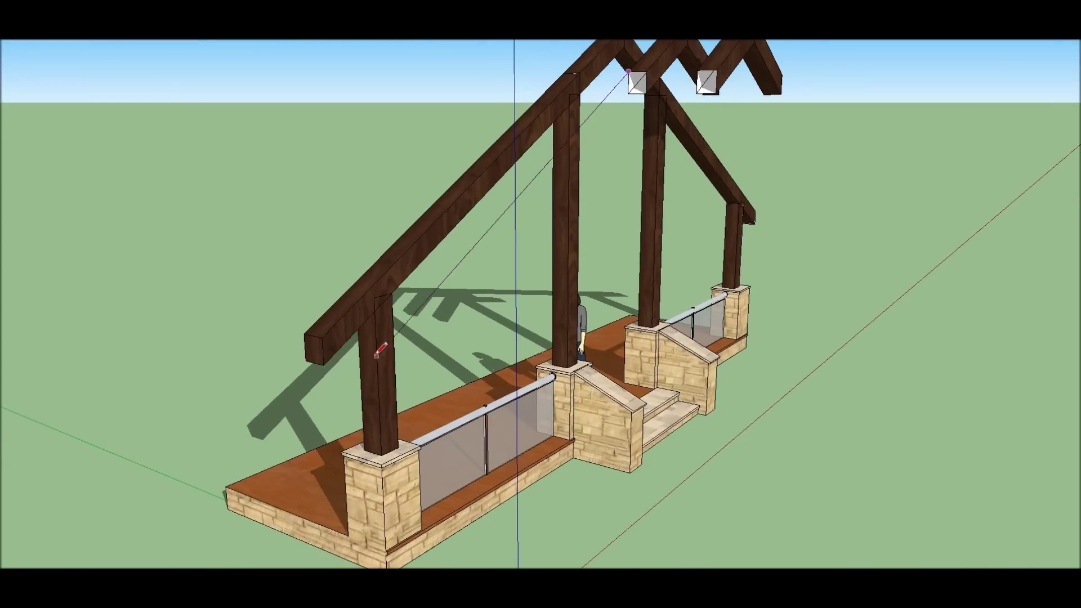
mouse_move(378, 352)
middle_mouse_down()
mouse_move(459, 309)
mouse_move(411, 169)
mouse_move(248, 233)
middle_mouse_up()
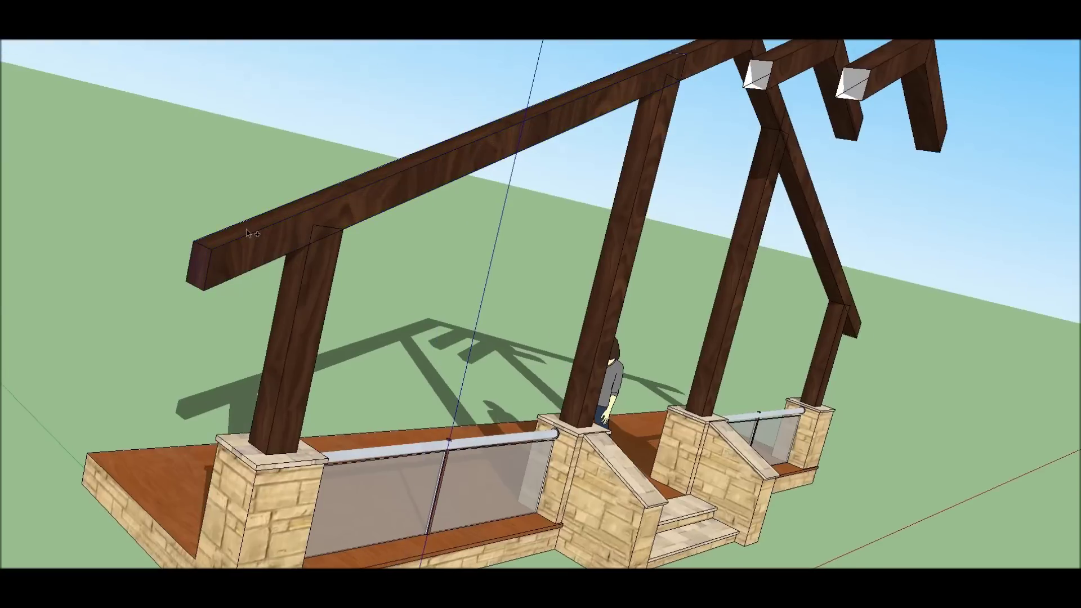
middle_click_drag(501, 202, 642, 56)
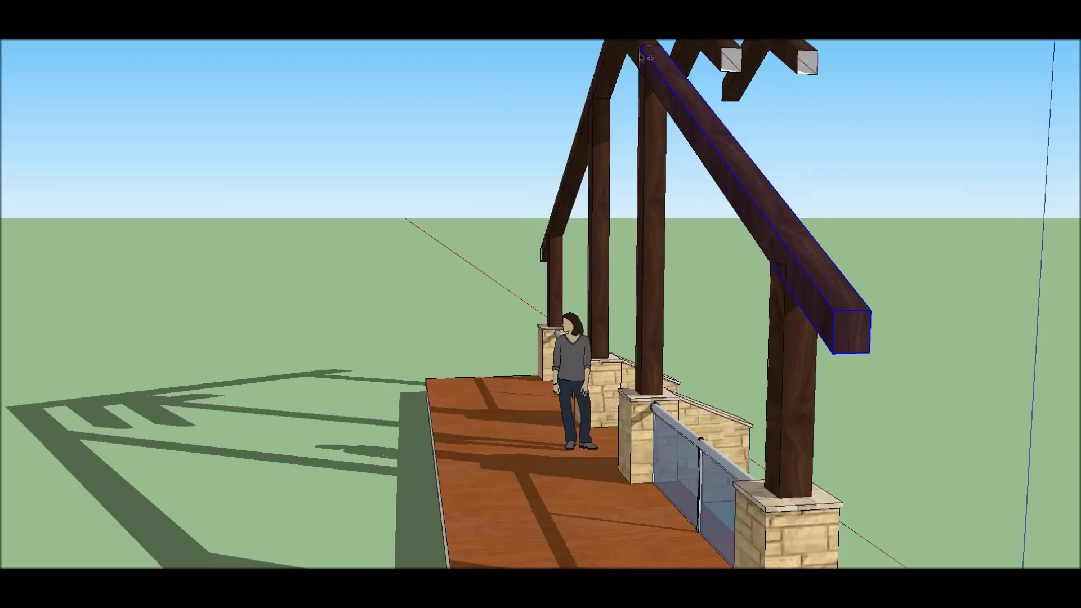
mouse_move(902, 321)
middle_mouse_down()
mouse_move(579, 126)
mouse_move(283, 126)
mouse_move(517, 103)
mouse_move(632, 106)
mouse_move(685, 63)
middle_mouse_up()
scroll(685, 63, "up", 5)
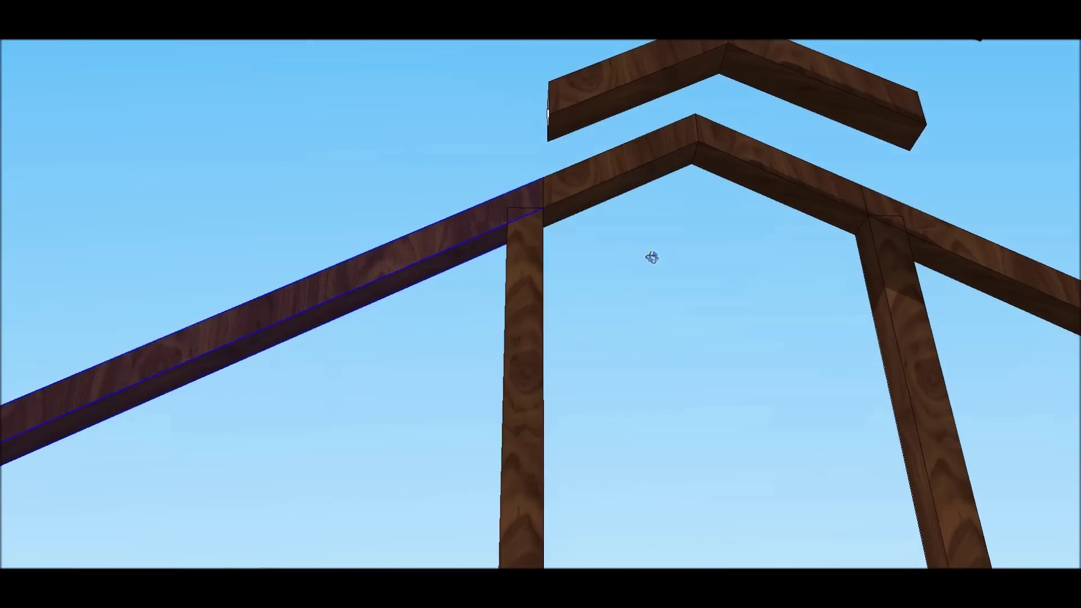
scroll(495, 217, "up", 3)
scroll(495, 217, "down", 10)
mouse_move(671, 224)
middle_mouse_down()
mouse_move(458, 258)
mouse_move(966, 270)
mouse_move(389, 228)
mouse_move(376, 258)
middle_mouse_up()
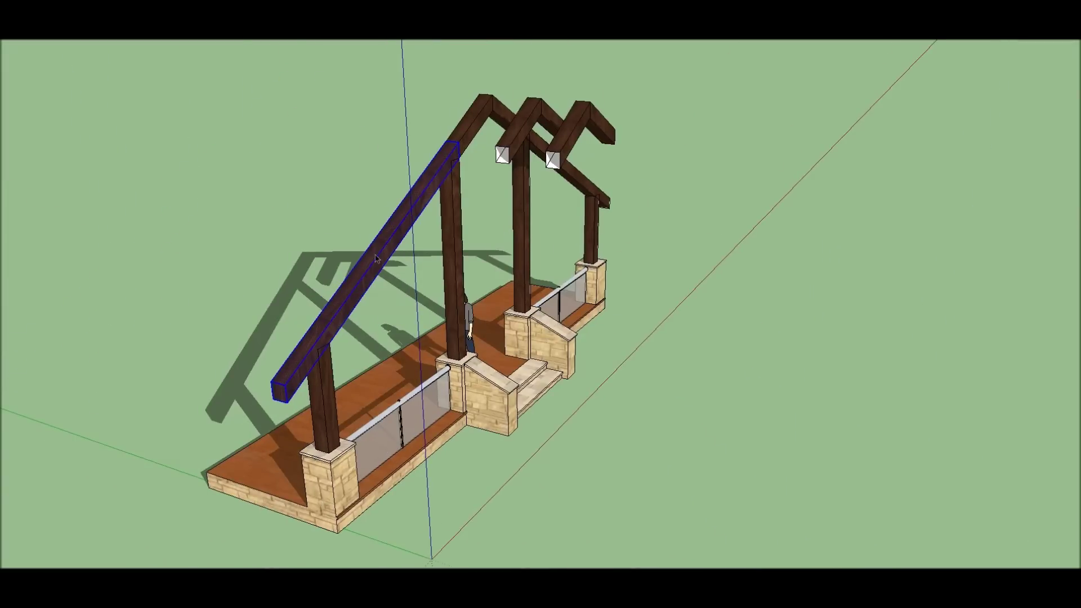
scroll(376, 258, "up", 2)
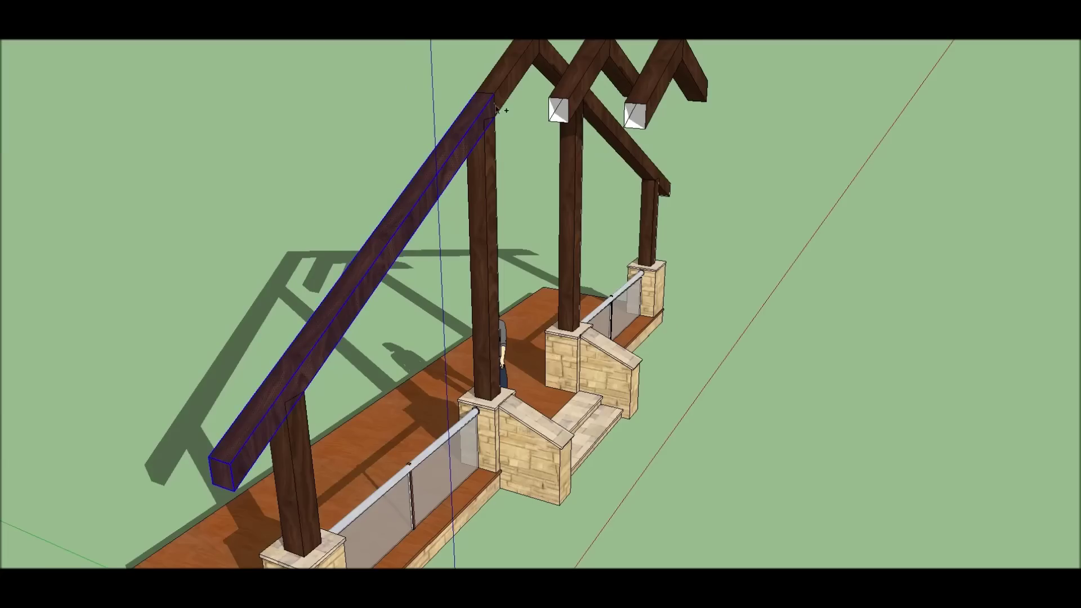
middle_click_drag(496, 109, 615, 163)
mouse_move(911, 474)
middle_mouse_down()
mouse_move(900, 204)
mouse_move(719, 126)
mouse_move(838, 205)
mouse_move(912, 326)
mouse_move(596, 367)
middle_mouse_up()
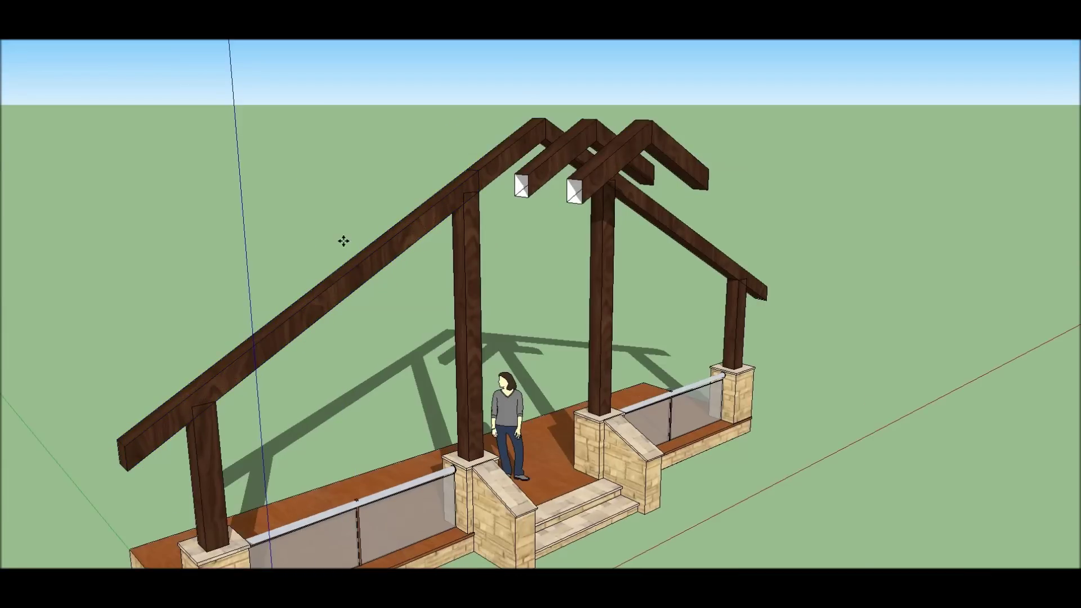
- Copy the long sloping rafter out beside the original with Move
left_click(128, 466)
middle_click_drag(169, 496, 352, 401, "shift")
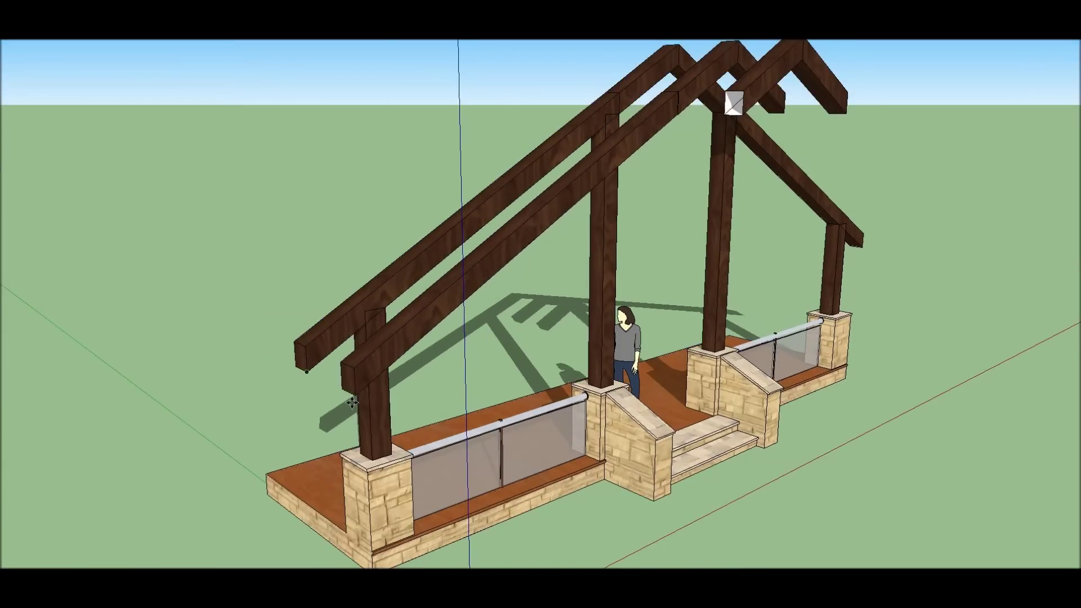
scroll(642, 270, "up", 3)
scroll(787, 293, "up", 3)
scroll(787, 293, "down", 5)
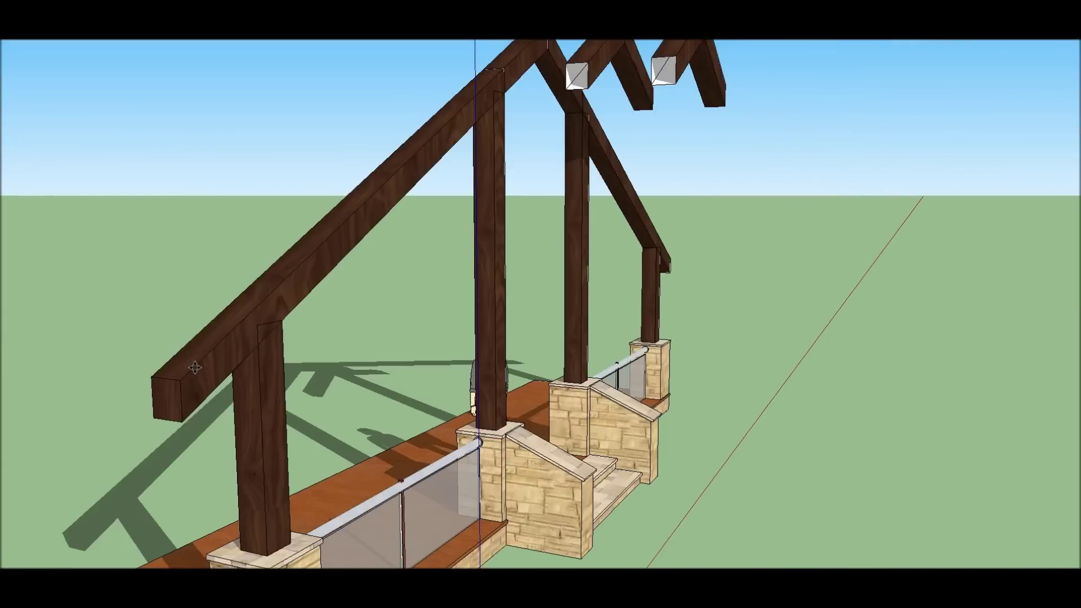
- Orbit around and under the rafters and posts to check the copy's placement
middle_click_drag(787, 293, 315, 432)
mouse_move(595, 136)
middle_mouse_down()
mouse_move(451, 445)
mouse_move(518, 465)
mouse_move(843, 338)
mouse_move(731, 340)
mouse_move(622, 257)
mouse_move(532, 308)
mouse_move(509, 278)
middle_mouse_up()
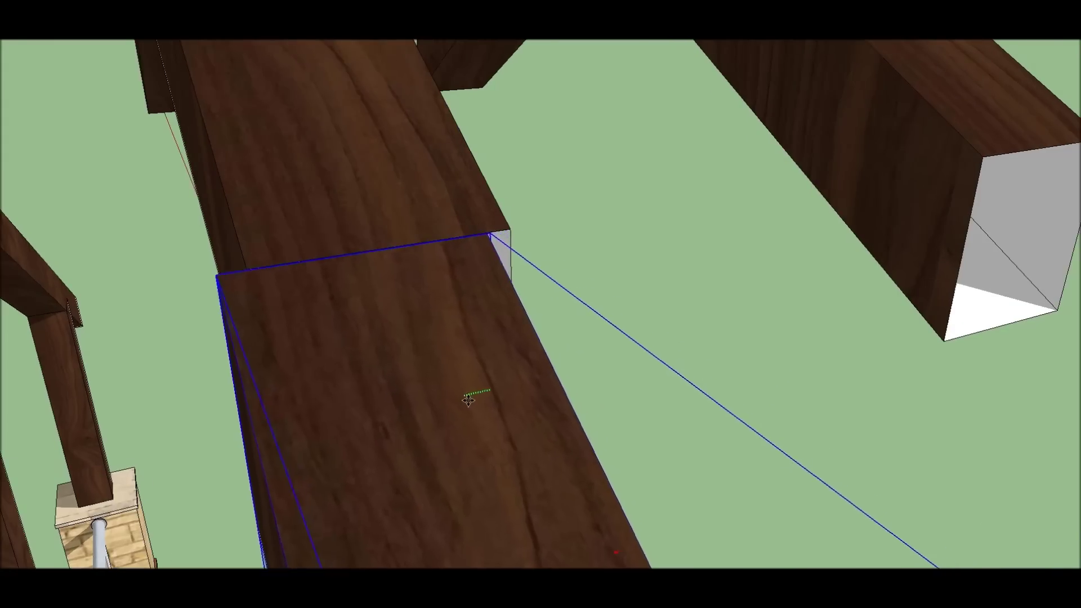
mouse_move(482, 391)
middle_mouse_down()
mouse_move(847, 294)
mouse_move(741, 234)
mouse_move(545, 218)
mouse_move(570, 375)
mouse_move(913, 360)
mouse_move(598, 188)
mouse_move(732, 310)
mouse_move(526, 116)
mouse_move(779, 313)
mouse_move(717, 229)
mouse_move(686, 285)
mouse_move(321, 209)
middle_mouse_up()
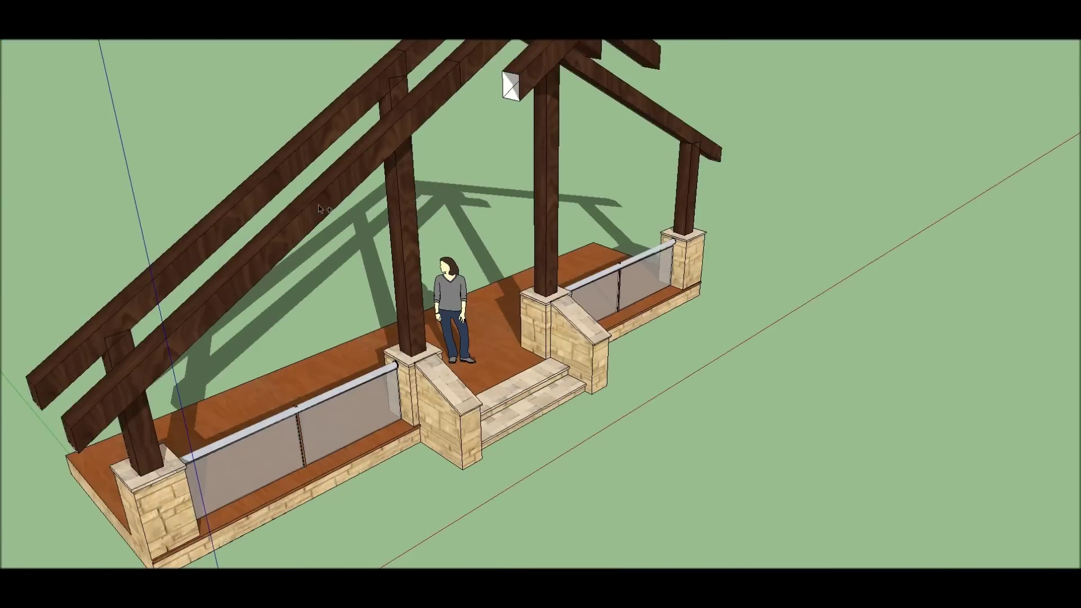
middle_click_drag(413, 288, 519, 294)
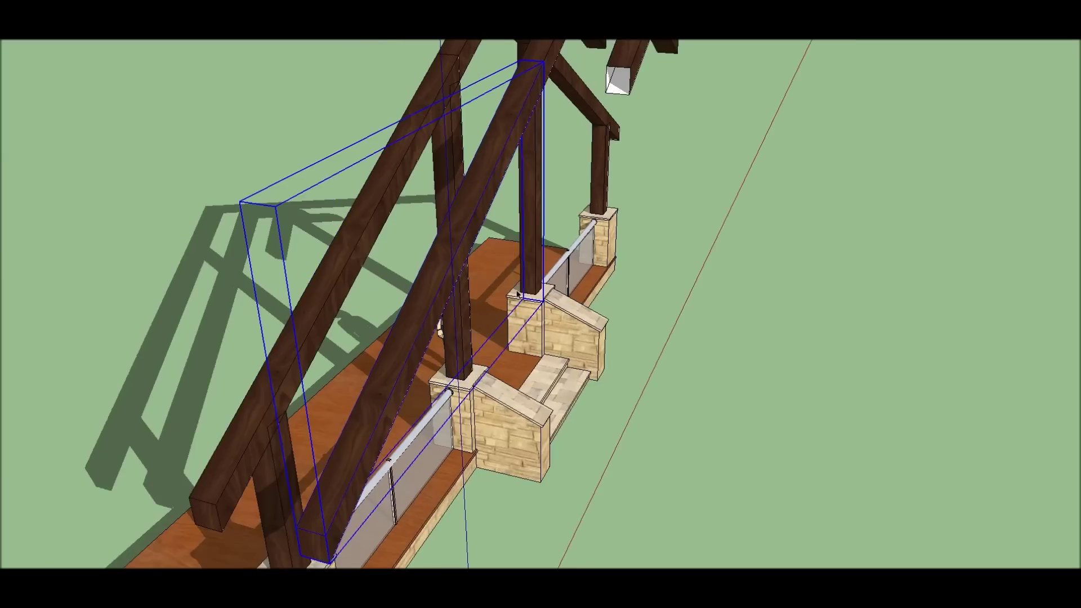
middle_click_drag(265, 210, 533, 462)
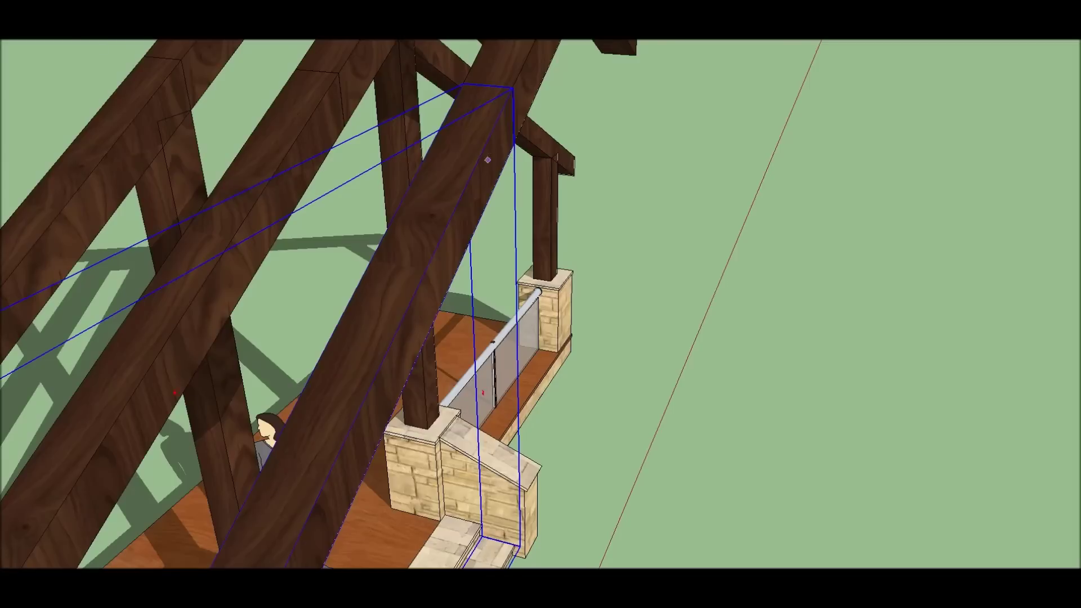
mouse_move(438, 560)
middle_mouse_down()
mouse_move(680, 400)
mouse_move(671, 420)
mouse_move(736, 277)
mouse_move(758, 266)
mouse_move(707, 468)
mouse_move(607, 382)
middle_mouse_up()
scroll(607, 382, "up", 3)
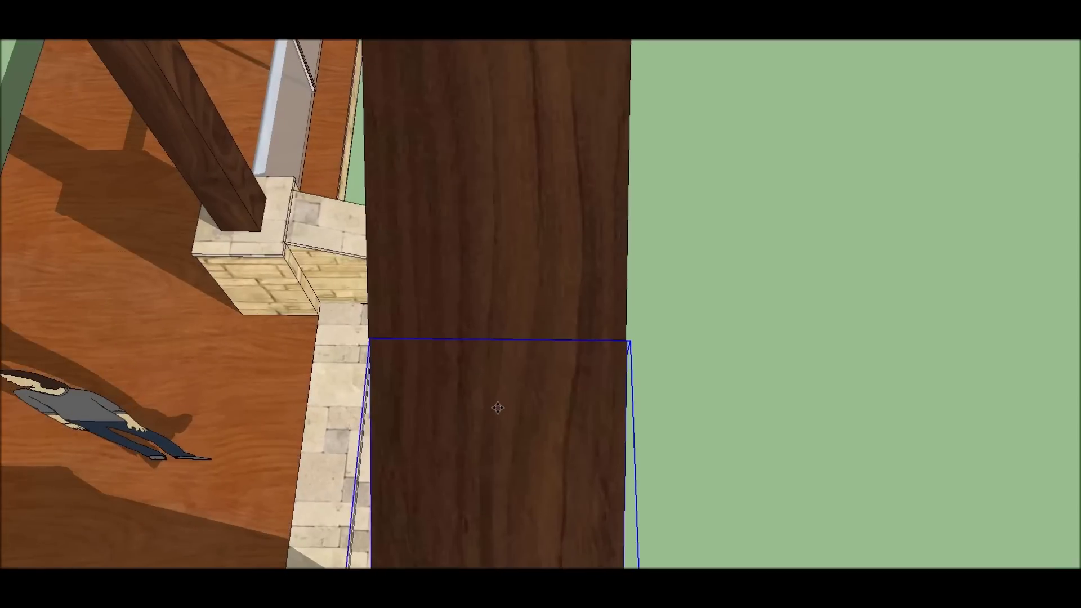
mouse_move(495, 406)
middle_mouse_down()
mouse_move(592, 406)
mouse_move(512, 406)
mouse_move(366, 73)
mouse_move(340, 147)
middle_mouse_up()
scroll(550, 212, "down", 5)
middle_click_drag(550, 213, 237, 220)
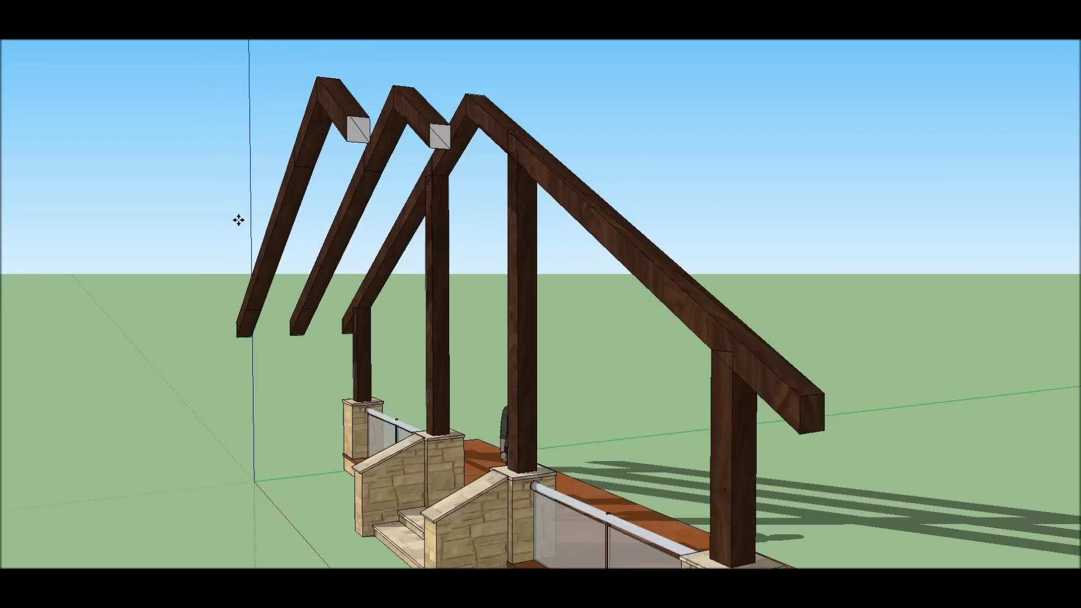
middle_click_drag(51, 44, 571, 86)
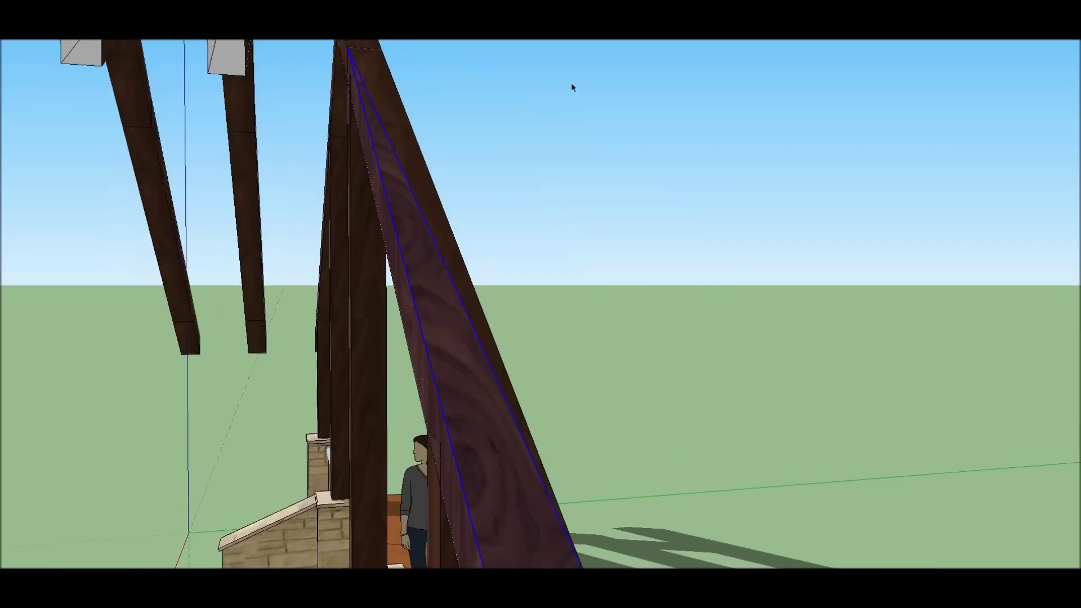
middle_click_drag(461, 284, 514, 490)
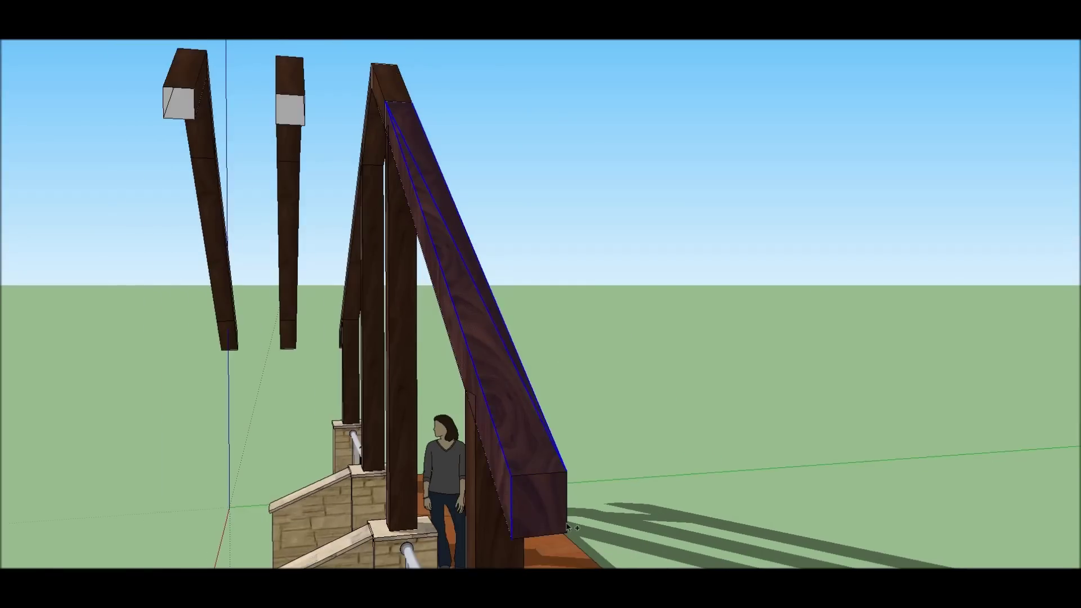
mouse_move(386, 120)
middle_mouse_down()
mouse_move(630, 183)
mouse_move(415, 299)
mouse_move(582, 206)
mouse_move(481, 280)
mouse_move(527, 113)
middle_mouse_up()
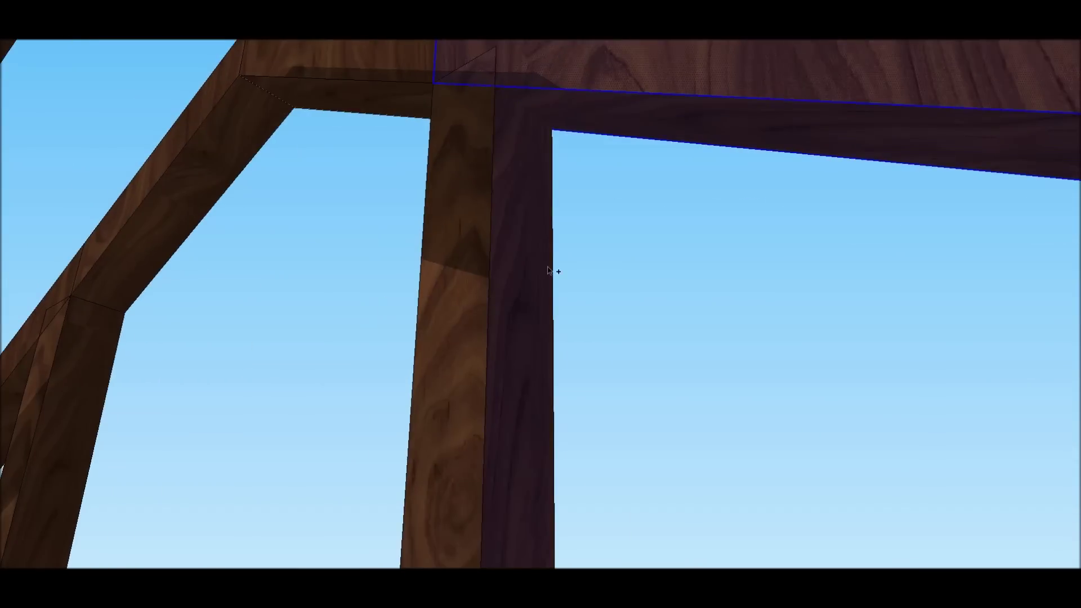
mouse_move(548, 271)
middle_mouse_down()
mouse_move(630, 169)
mouse_move(558, 287)
mouse_move(825, 129)
mouse_move(630, 344)
mouse_move(664, 350)
mouse_move(304, 235)
middle_mouse_up()
scroll(801, 419, "down", 3)
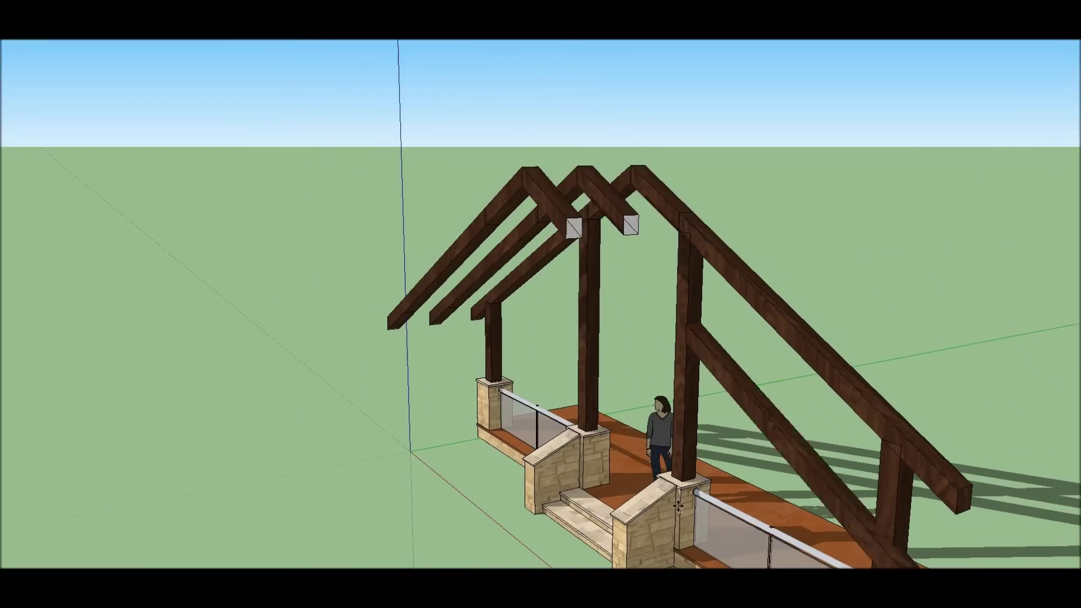
scroll(783, 478, "down", 2)
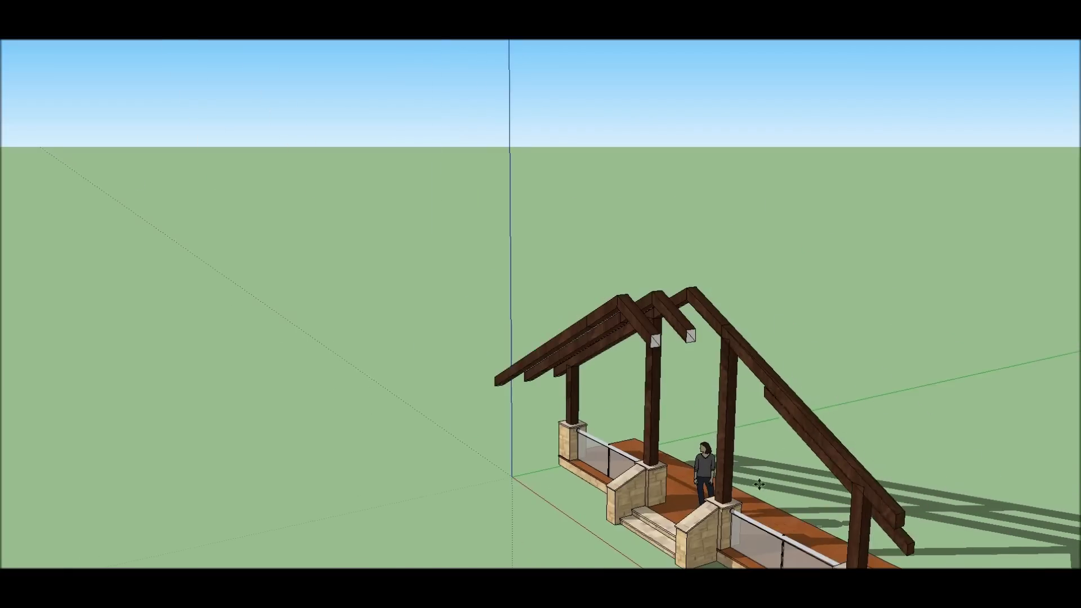
mouse_move(751, 436)
middle_mouse_down()
mouse_move(559, 445)
mouse_move(780, 350)
middle_mouse_up()
scroll(779, 350, "up", 5)
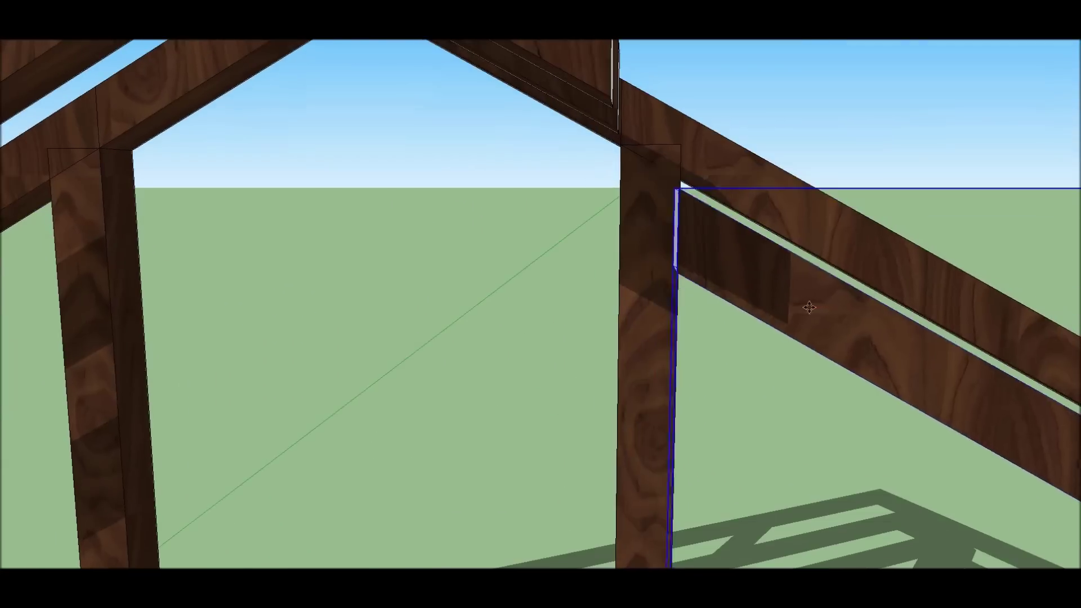
scroll(665, 321, "up", 3)
middle_click_drag(664, 321, 623, 225)
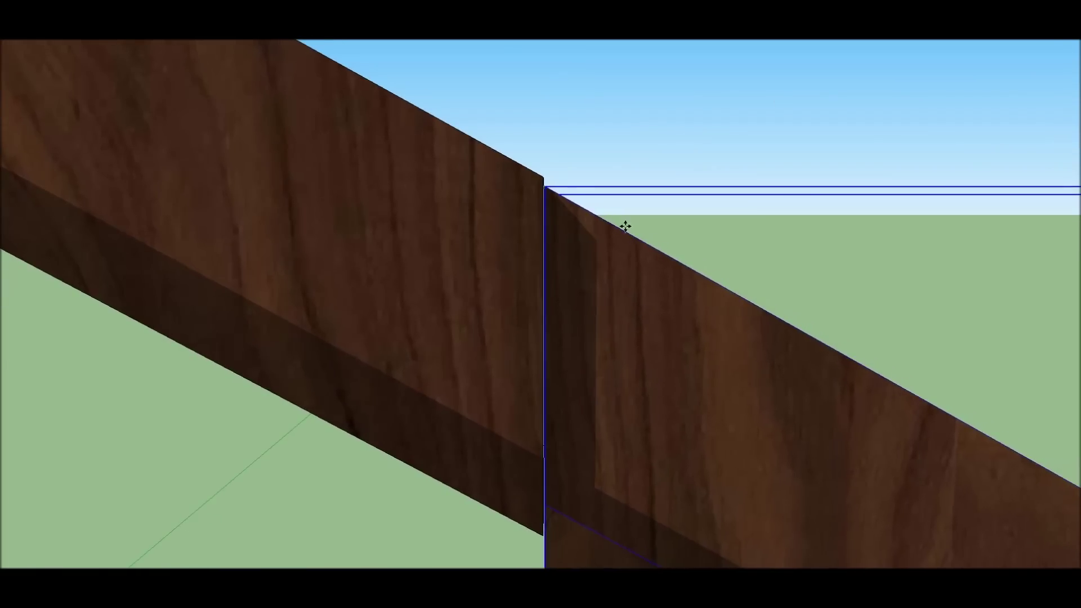
scroll(840, 239, "down", 5)
mouse_move(839, 239)
middle_mouse_down()
mouse_move(511, 457)
mouse_move(608, 333)
mouse_move(961, 198)
middle_mouse_up()
scroll(608, 334, "down", 5)
scroll(424, 238, "up", 5)
scroll(424, 238, "down", 5)
mouse_move(424, 238)
middle_mouse_down()
mouse_move(381, 386)
mouse_move(579, 210)
middle_mouse_up()
scroll(380, 386, "up", 3)
scroll(572, 217, "up", 5)
scroll(490, 293, "down", 2)
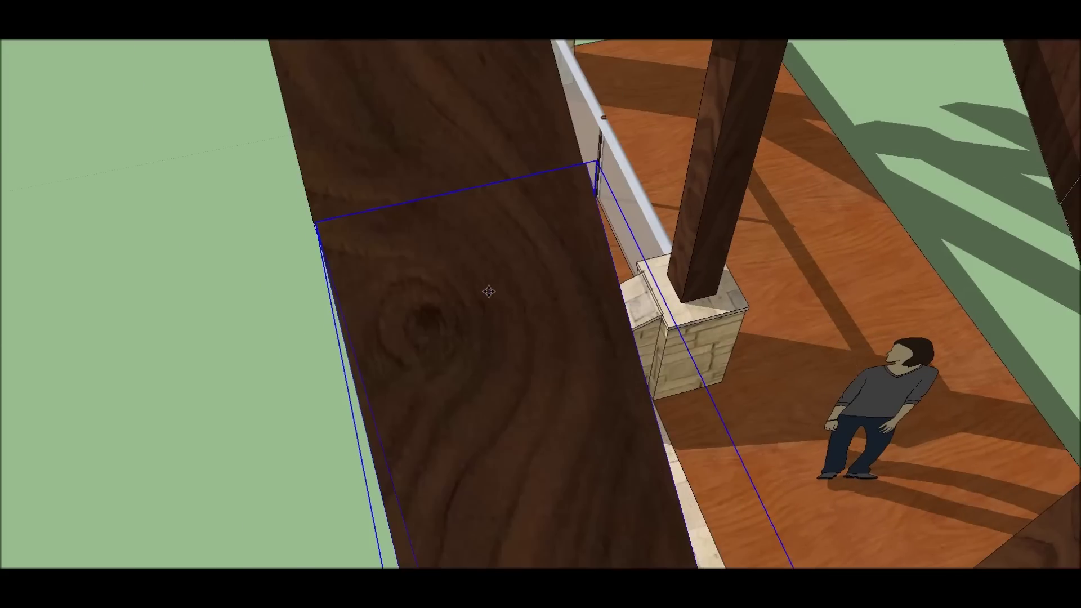
scroll(492, 299, "down", 3)
mouse_move(492, 299)
middle_mouse_down()
mouse_move(687, 239)
mouse_move(651, 222)
middle_mouse_up()
scroll(687, 239, "up", 4)
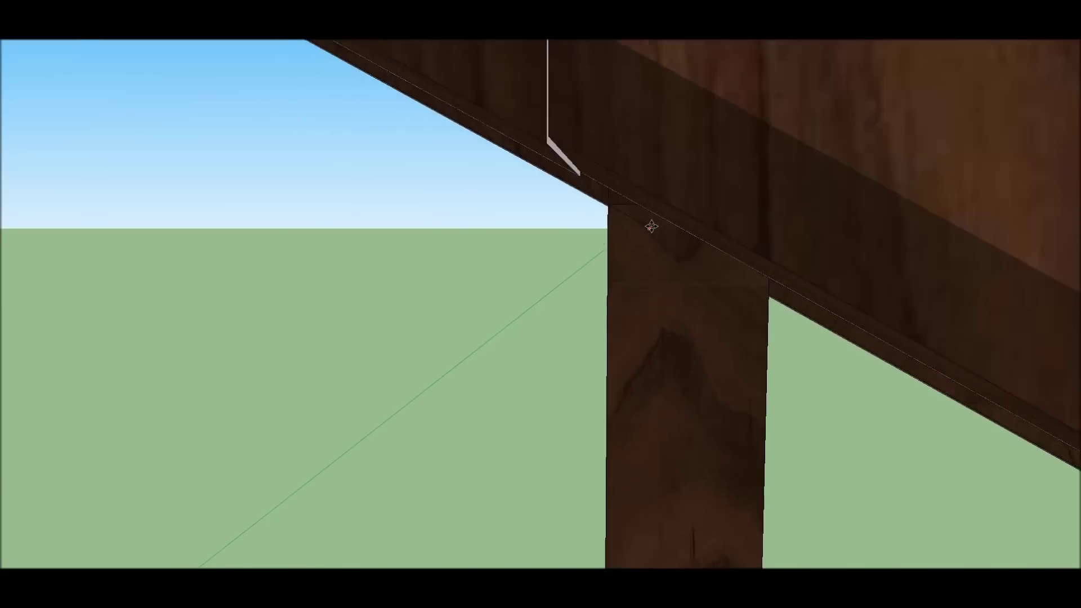
scroll(728, 208, "down", 3)
scroll(571, 241, "up", 3)
middle_click_drag(572, 241, 338, 321)
scroll(791, 253, "up", 2)
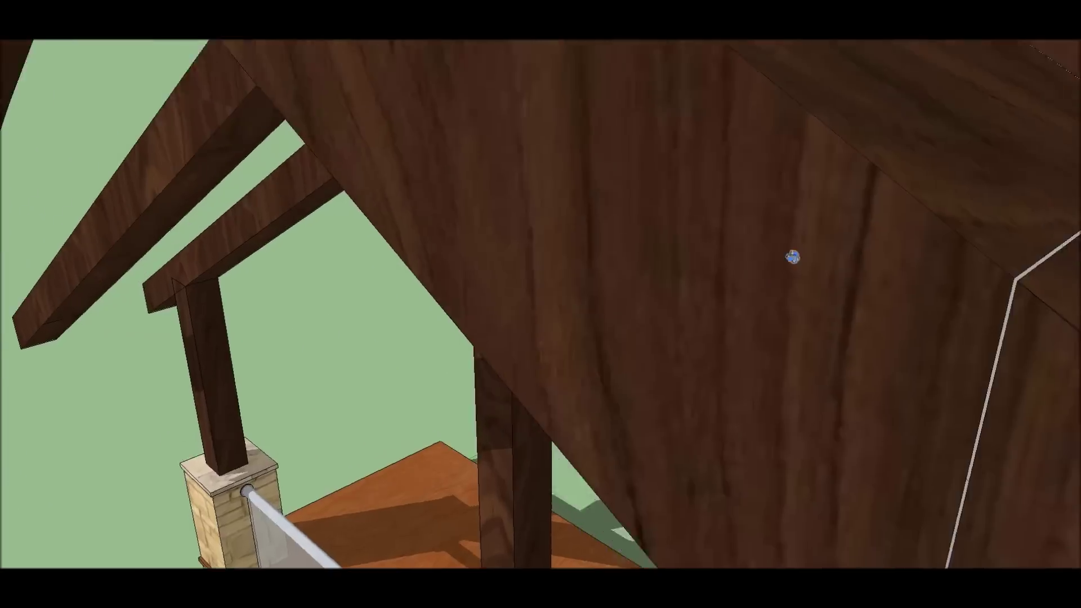
middle_click_drag(791, 253, 828, 172)
scroll(828, 172, "up", 3)
mouse_move(584, 321)
middle_mouse_down()
mouse_move(777, 174)
mouse_move(621, 191)
mouse_move(575, 242)
middle_mouse_up()
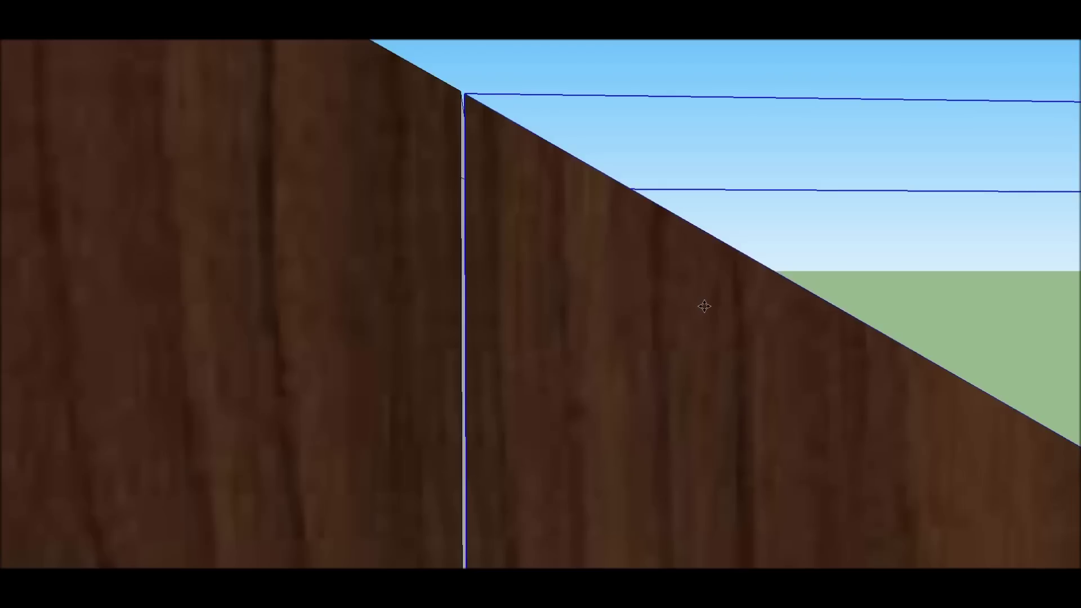
middle_click_drag(702, 304, 576, 161)
mouse_move(575, 303)
middle_mouse_down()
mouse_move(612, 301)
mouse_move(541, 142)
mouse_move(507, 249)
mouse_move(531, 239)
middle_mouse_up()
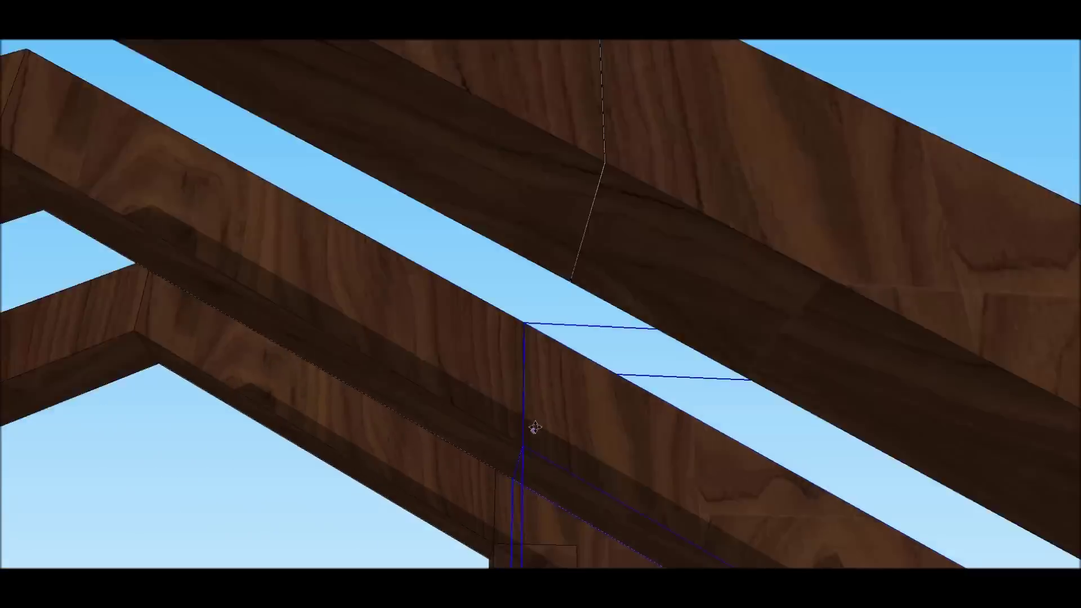
- Draw a rectangle on the side of the rafters' lower end
middle_click_drag(470, 157, 580, 241)
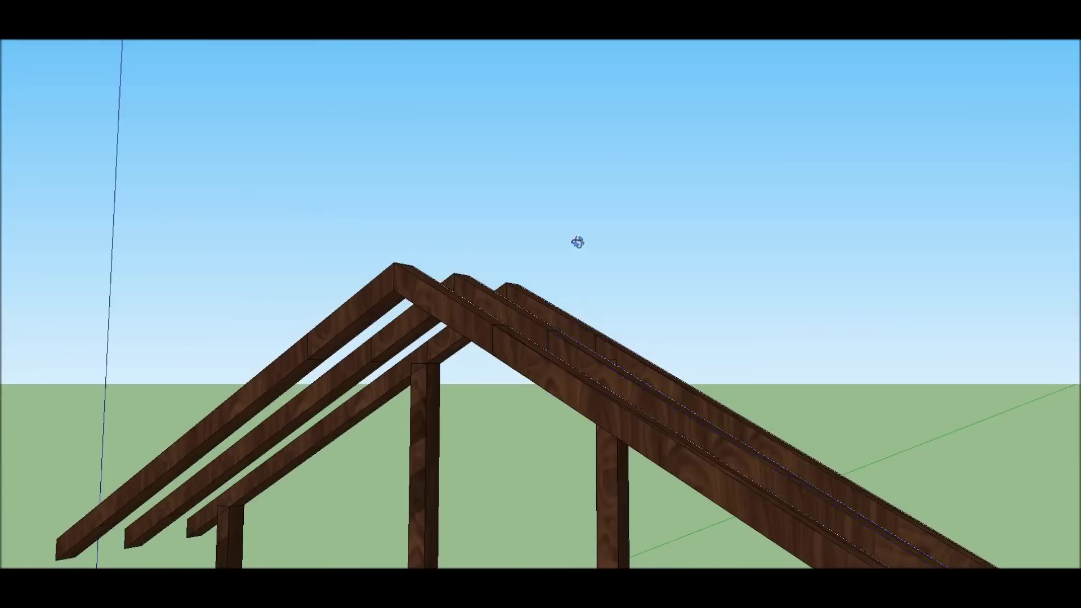
scroll(580, 241, "down", 5)
scroll(897, 346, "up", 3)
scroll(897, 346, "up", 2)
scroll(878, 281, "up", 2)
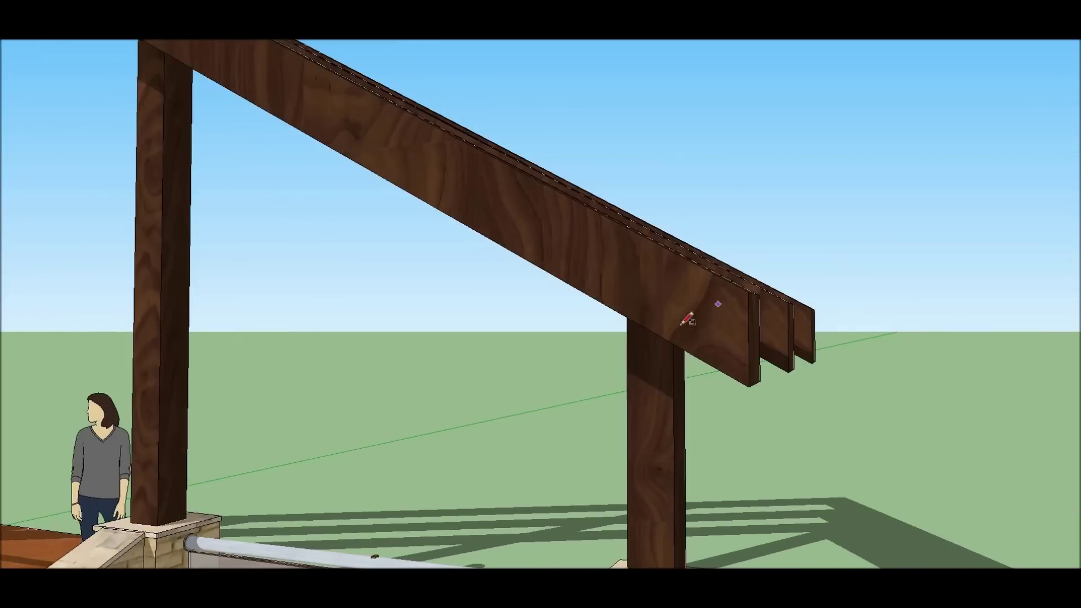
scroll(857, 218, "up", 3)
left_click(755, 326)
scroll(535, 285, "down", 3)
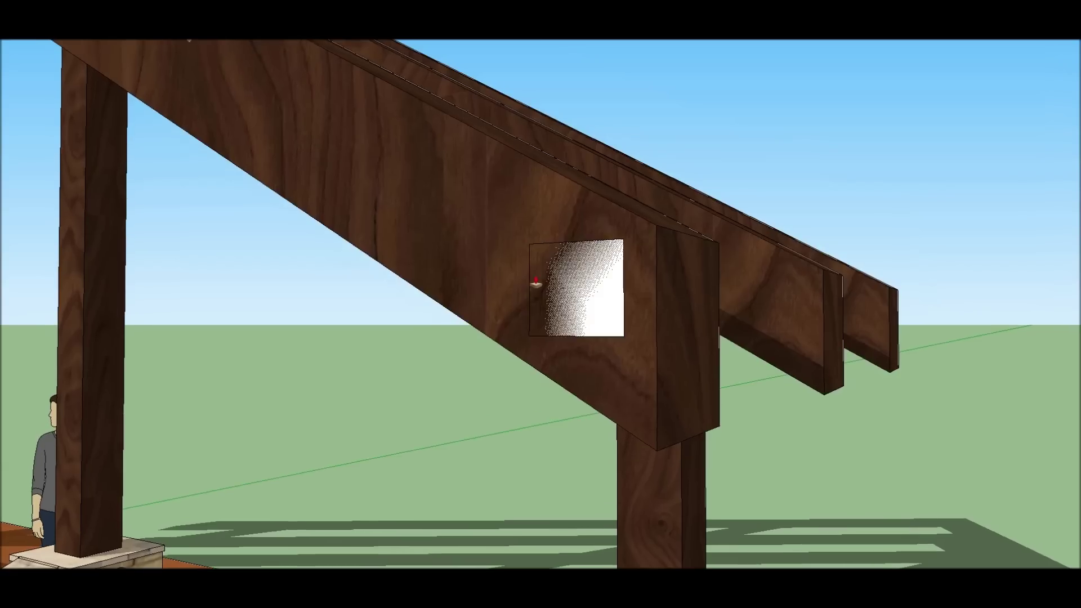
middle_click_drag(535, 285, 717, 248)
- Push/Pull the new rectangle face through the beam
key("p")
scroll(605, 284, "up", 3)
scroll(605, 285, "up", 5)
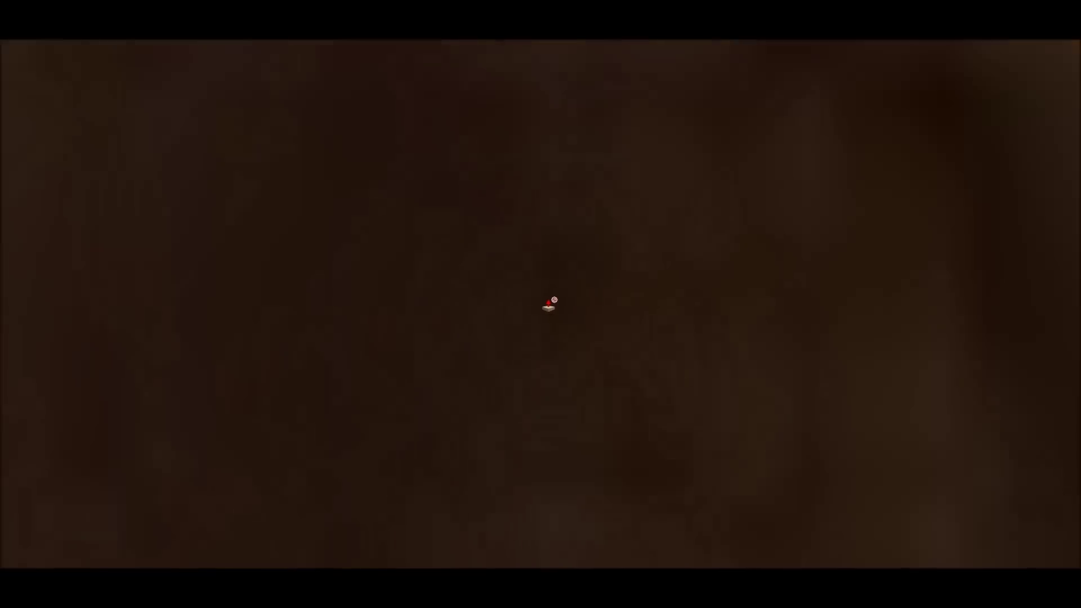
scroll(760, 336, "down", 4)
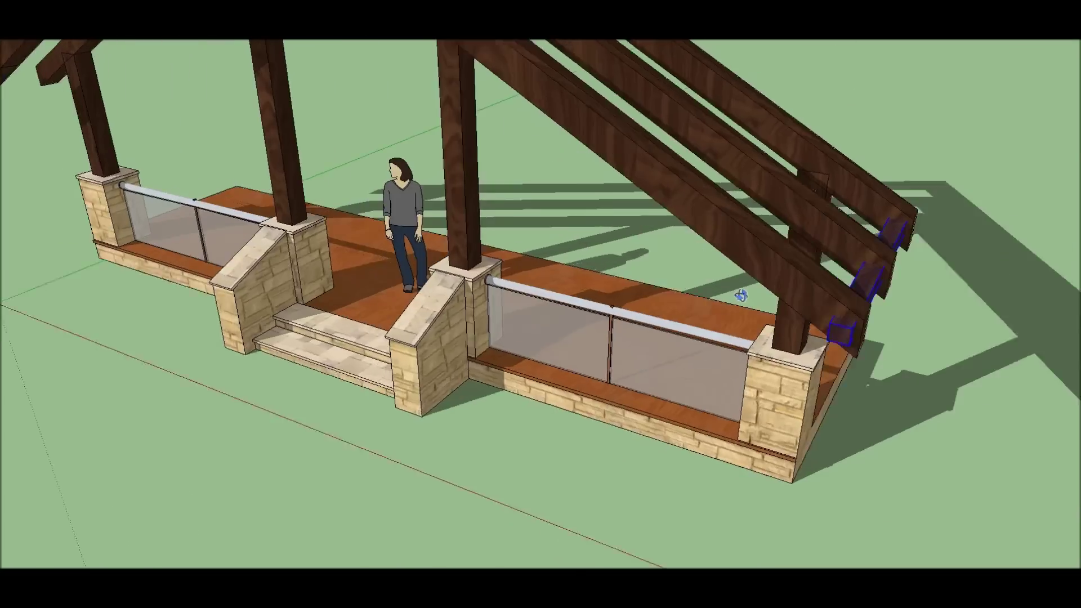
mouse_move(741, 295)
middle_mouse_down()
mouse_move(768, 273)
mouse_move(276, 207)
middle_mouse_up()
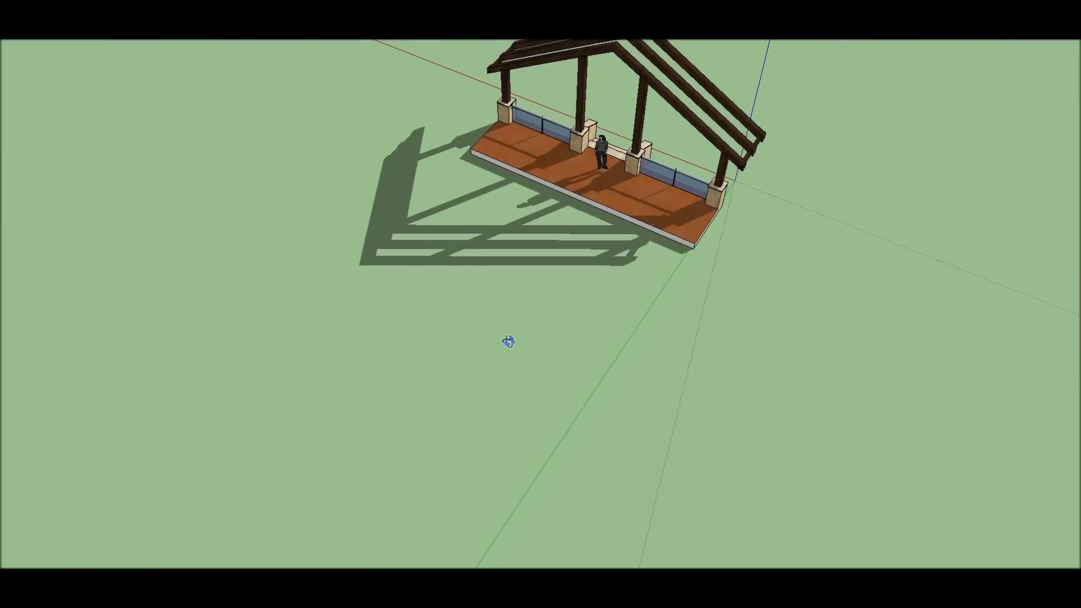
- Trace the patio outline from the deck corner along the green axis into a face
scroll(566, 301, "up", 2)
left_click(504, 114)
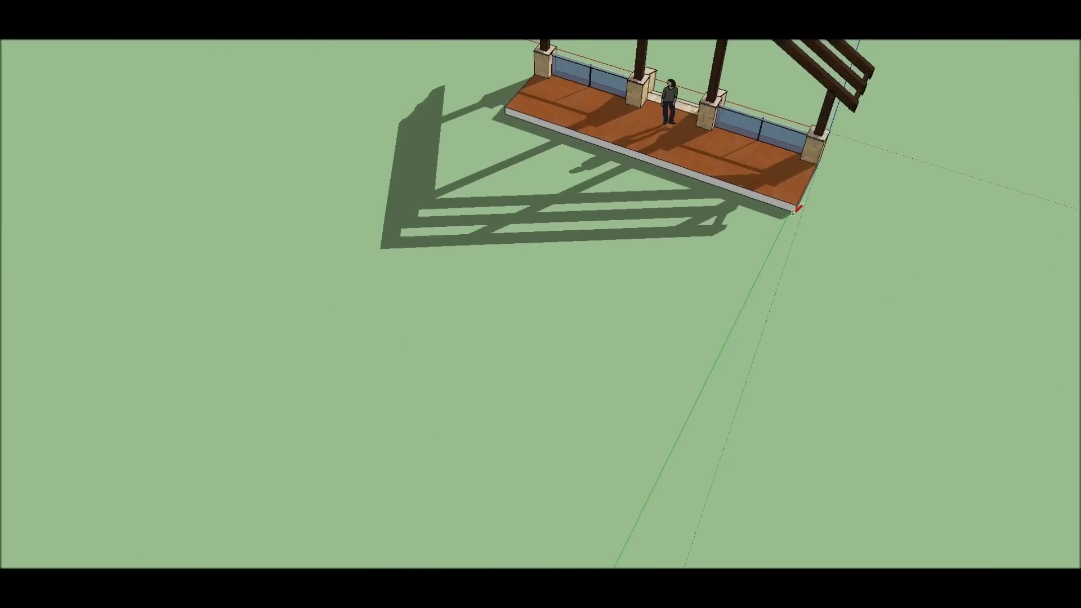
scroll(794, 236, "down", 2)
left_click(647, 495)
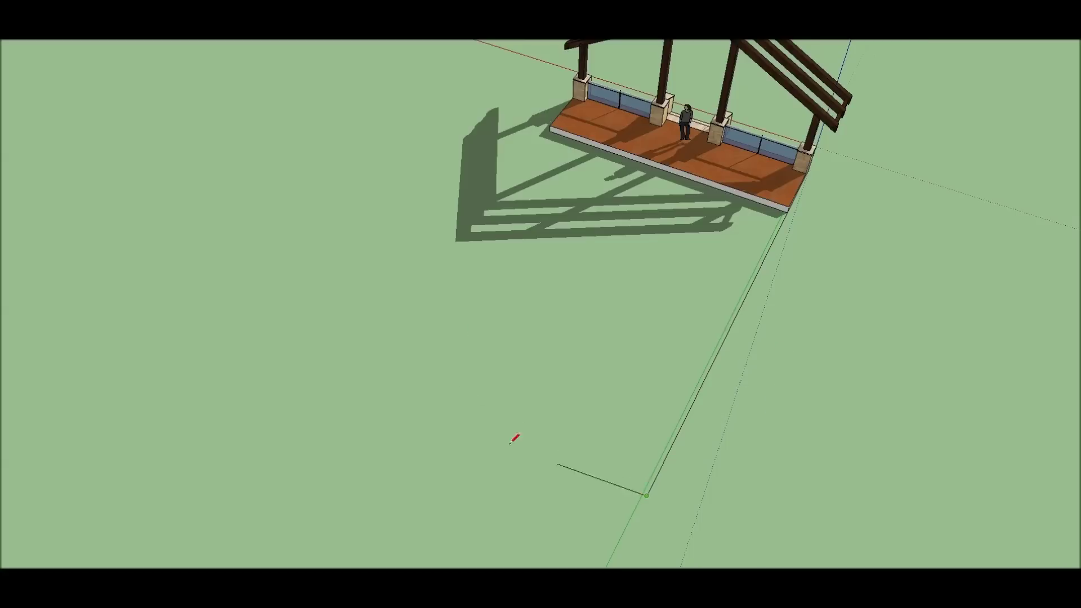
left_click(521, 176)
- Push/Pull the new ground face up into a thick raised slab
mouse_move(669, 251)
middle_mouse_down()
mouse_move(326, 263)
mouse_move(861, 280)
middle_mouse_up()
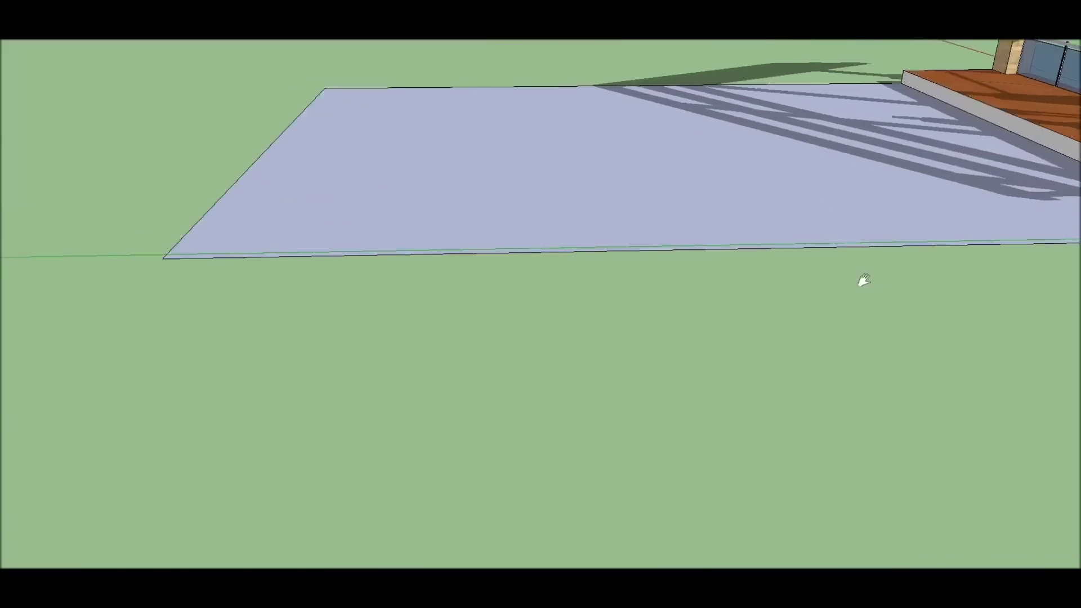
scroll(861, 280, "up", 3)
middle_click_drag(697, 213, 591, 230)
key("p")
left_click_drag(591, 229, 609, 159)
middle_click_drag(610, 160, 560, 289)
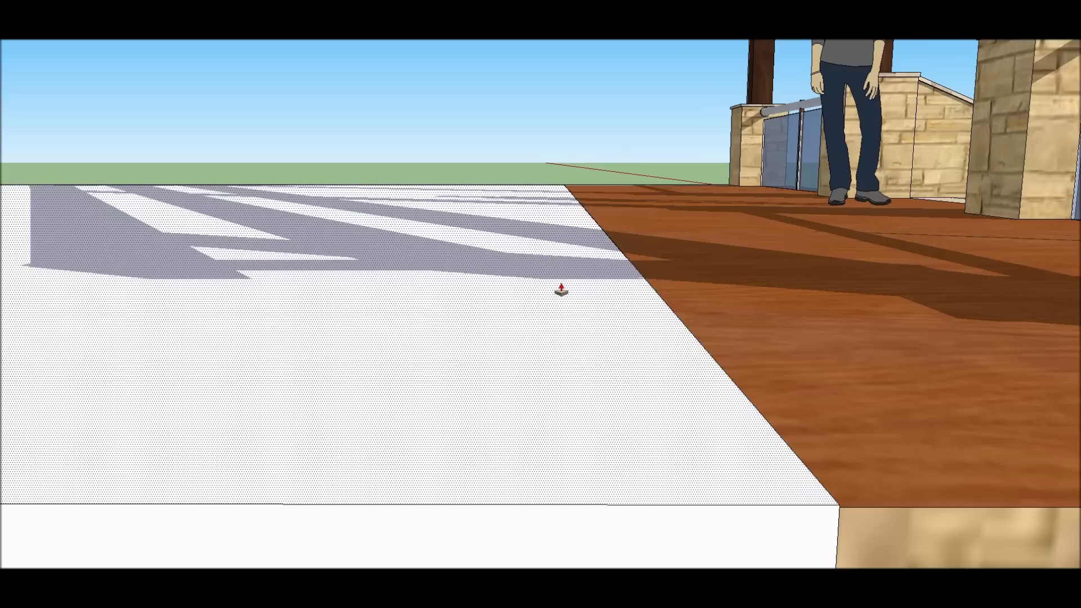
scroll(507, 188, "down", 3)
middle_click_drag(507, 188, 700, 321)
- Paint the slab top grey flagstone, replacing an initial brown wood fill
scroll(335, 238, "up", 5)
scroll(537, 297, "down", 5)
key("b")
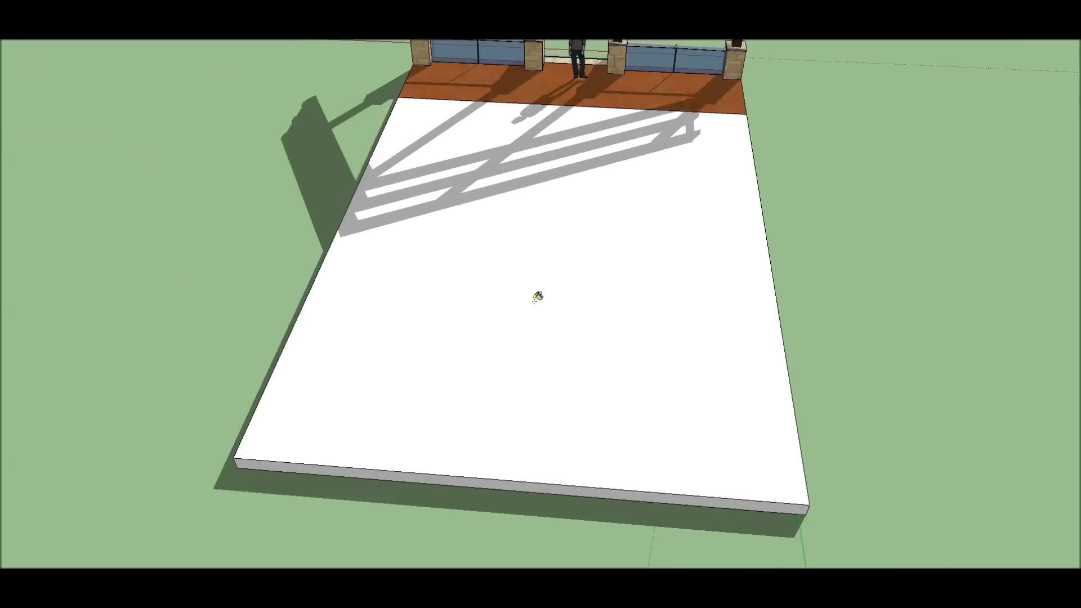
left_click(538, 296)
mouse_move(755, 287)
middle_mouse_down()
mouse_move(308, 345)
mouse_move(596, 113)
middle_mouse_up()
scroll(500, 321, "up", 5)
left_click(499, 321)
middle_click_drag(500, 321, 593, 259)
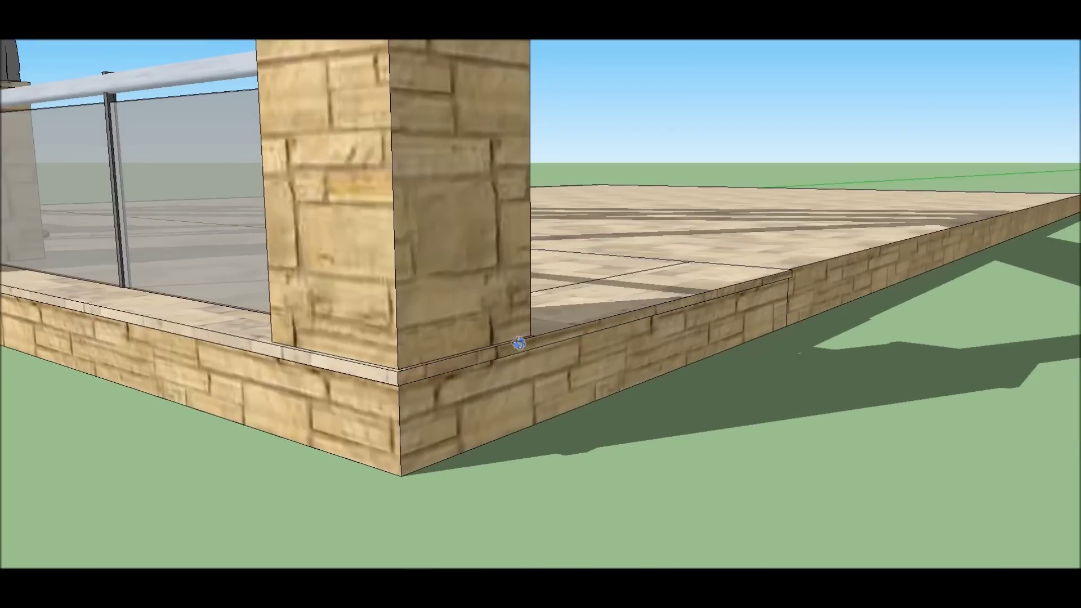
middle_click_drag(518, 343, 451, 299)
scroll(95, 70, "up", 3)
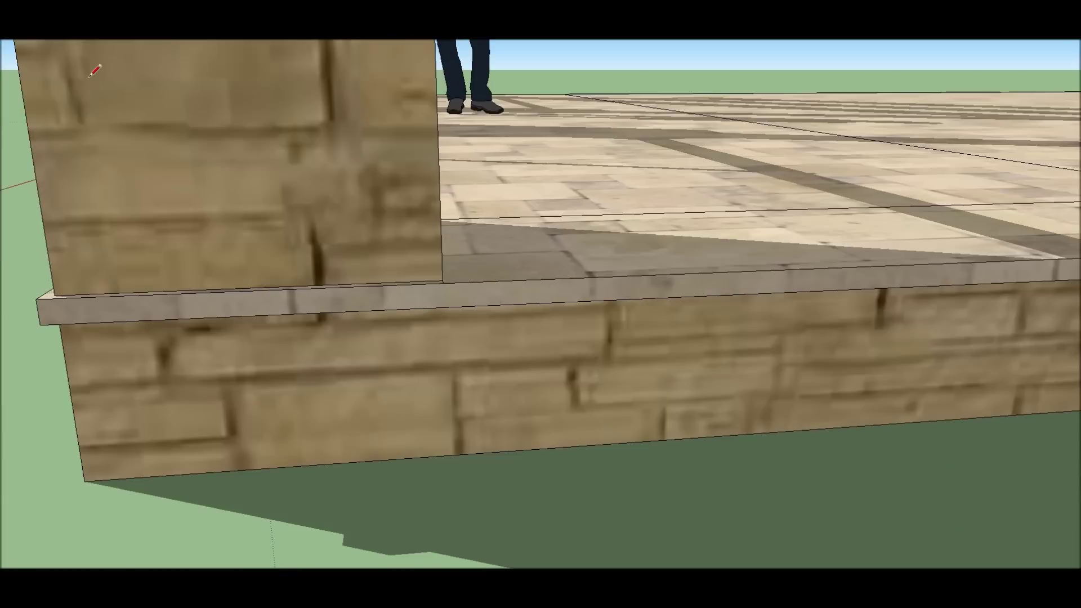
scroll(444, 304, "down", 2)
middle_click_drag(601, 330, 604, 430)
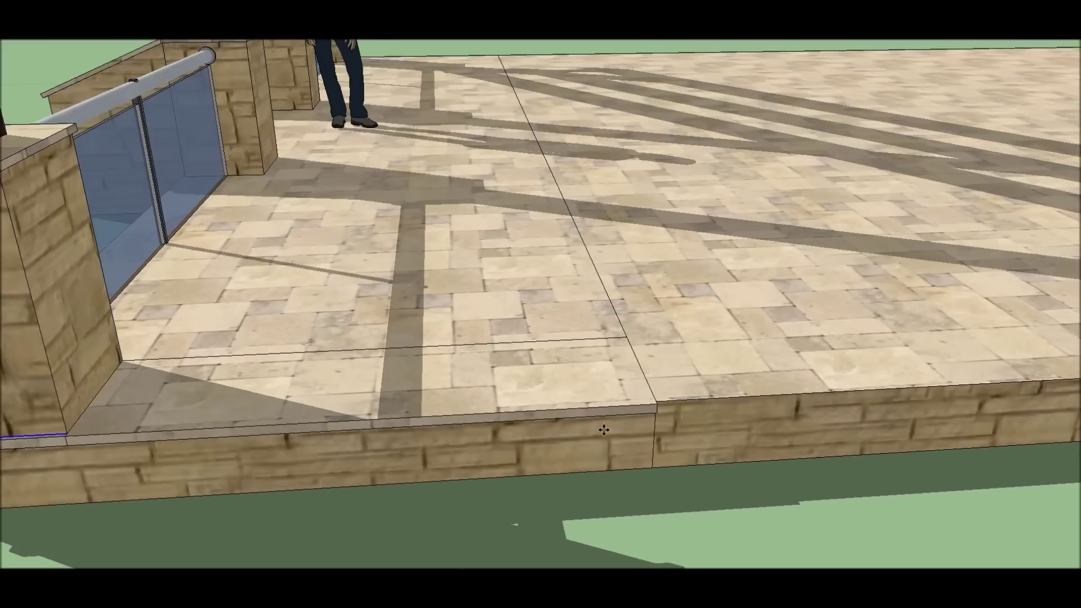
middle_click_drag(194, 423, 60, 73)
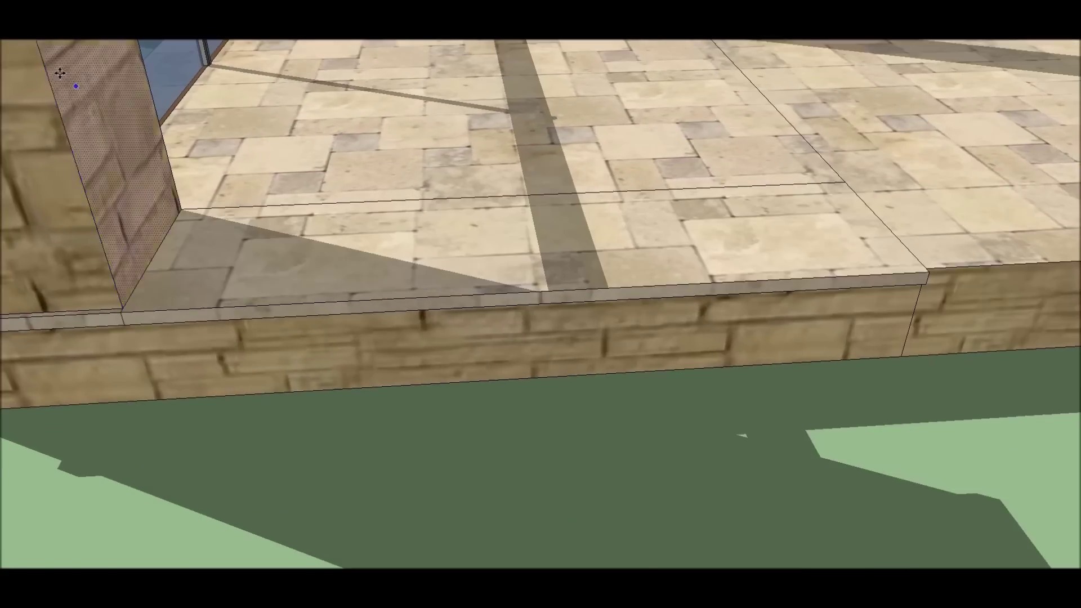
scroll(134, 286, "up", 3)
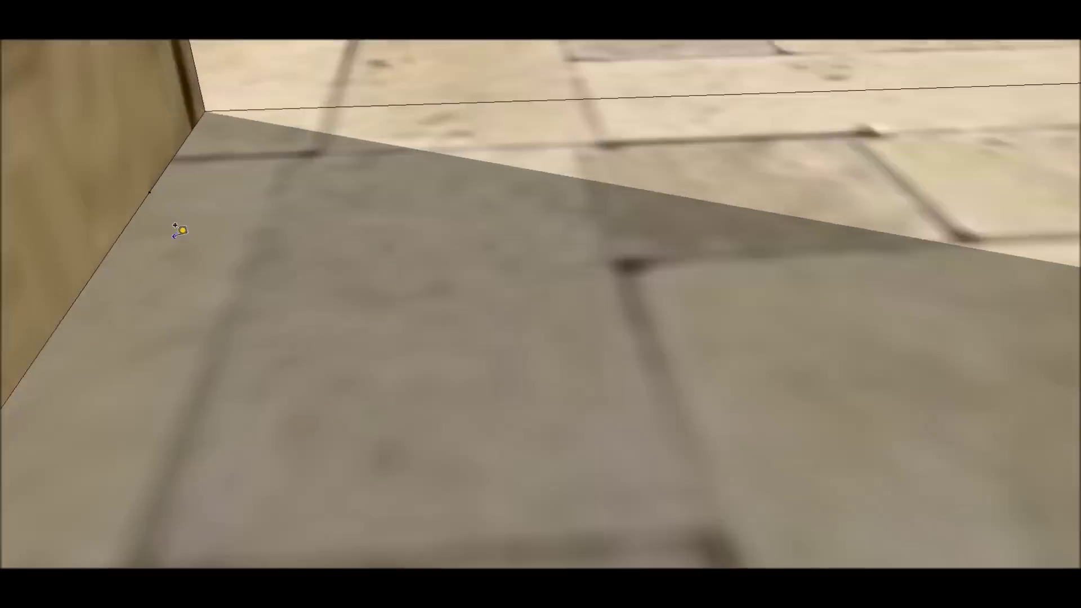
scroll(178, 224, "up", 2)
scroll(150, 221, "down", 4)
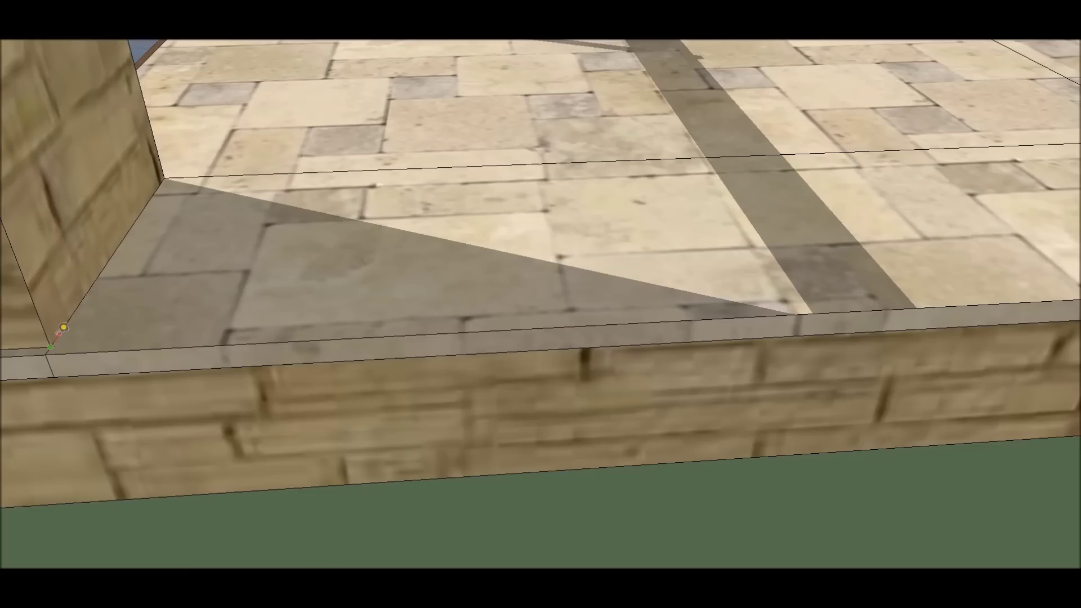
scroll(81, 307, "down", 3)
scroll(374, 374, "down", 3)
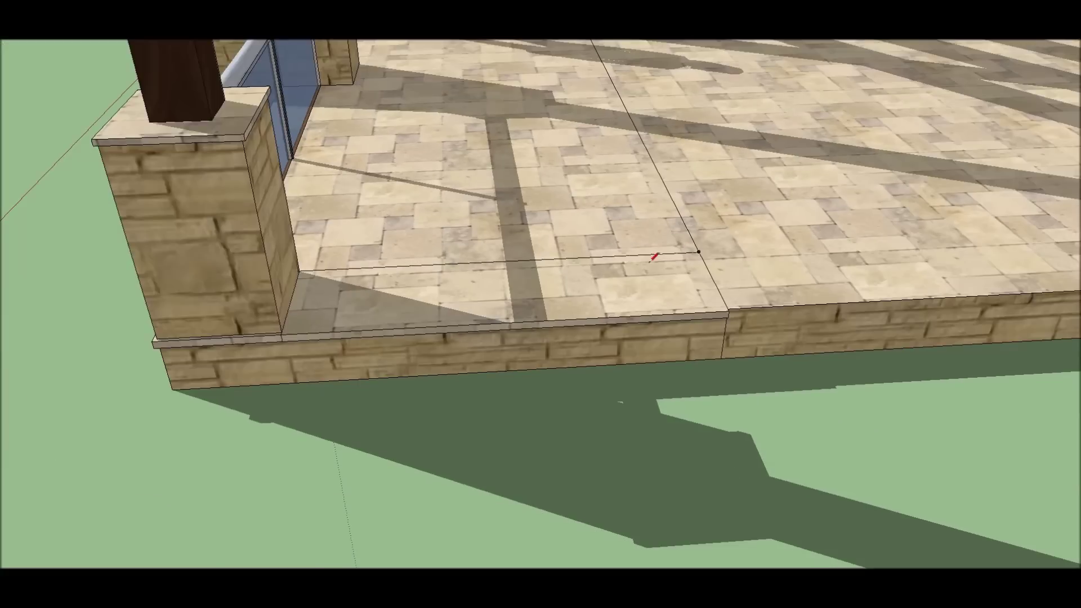